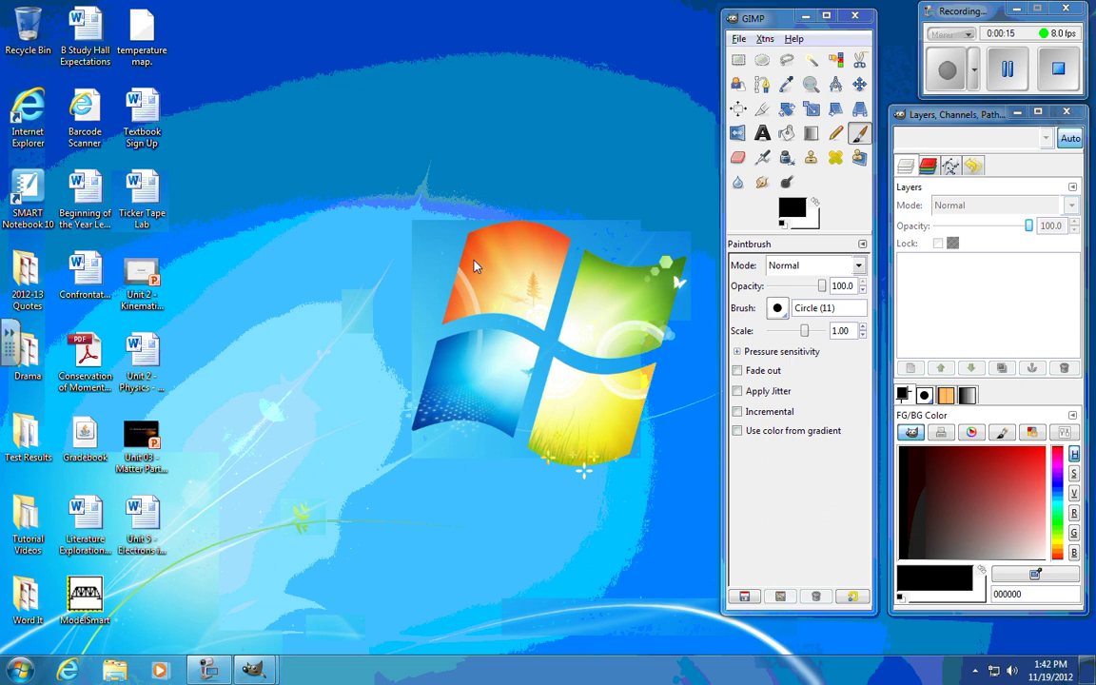
Create a new 800 × 600 pixel image
left_click(739, 38)
mouse_move(802, 35)
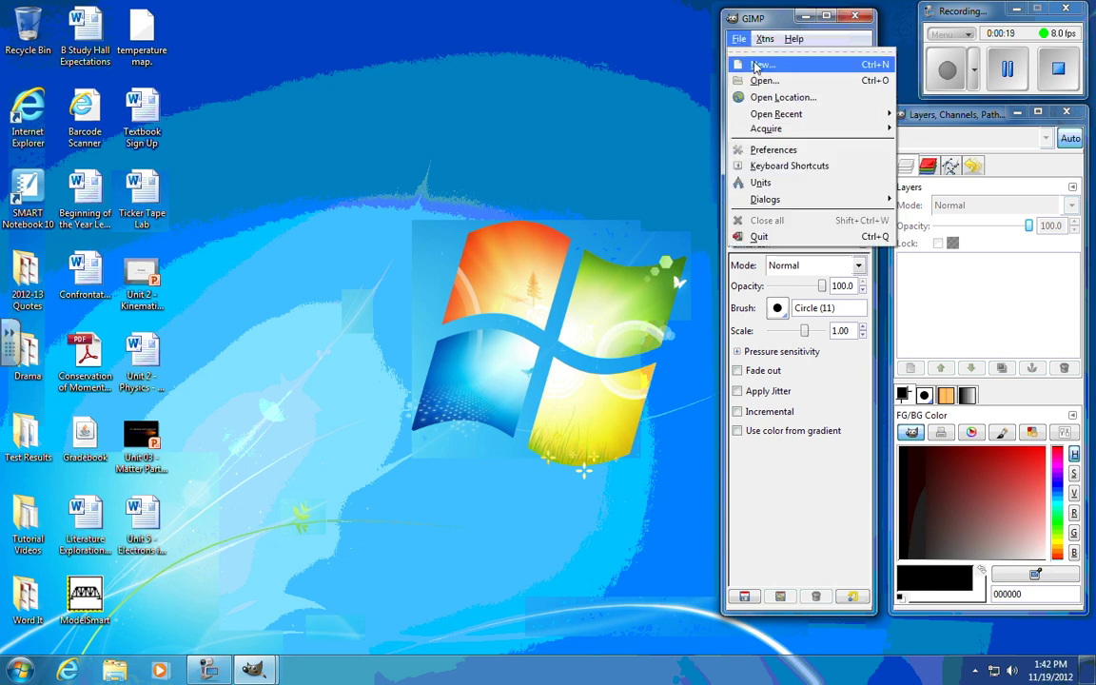
left_click(742, 65)
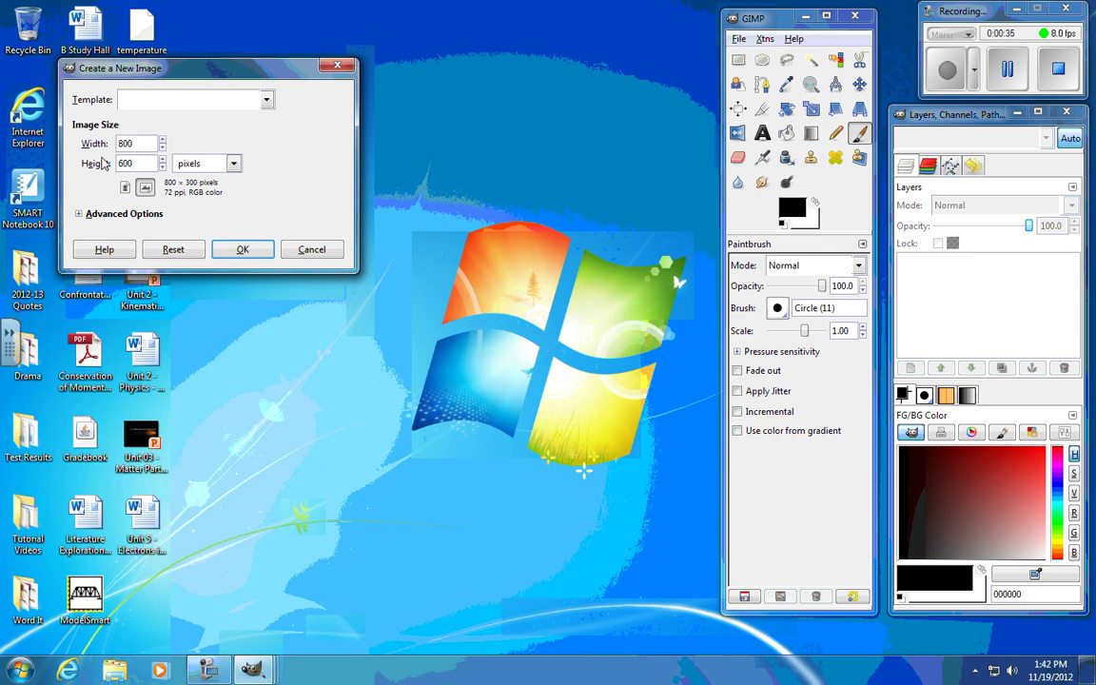
key("Return")
left_click_drag(393, 87, 357, 55)
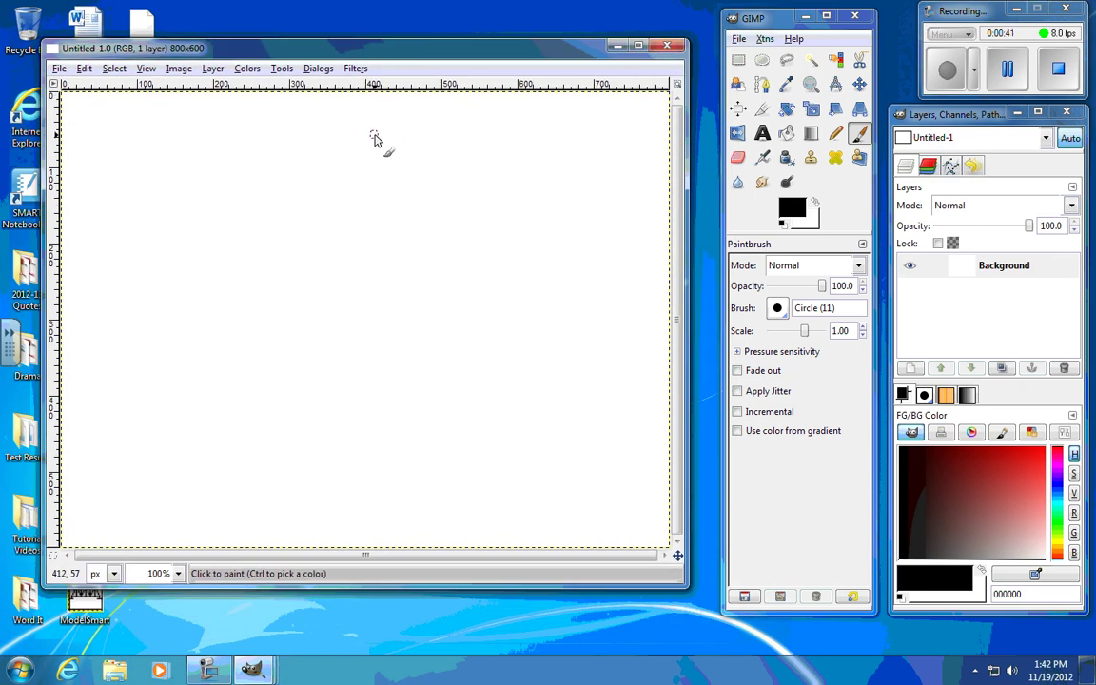
Add a transparent 800 × 600 px layer above the background with the default name New Layer
left_click(999, 264)
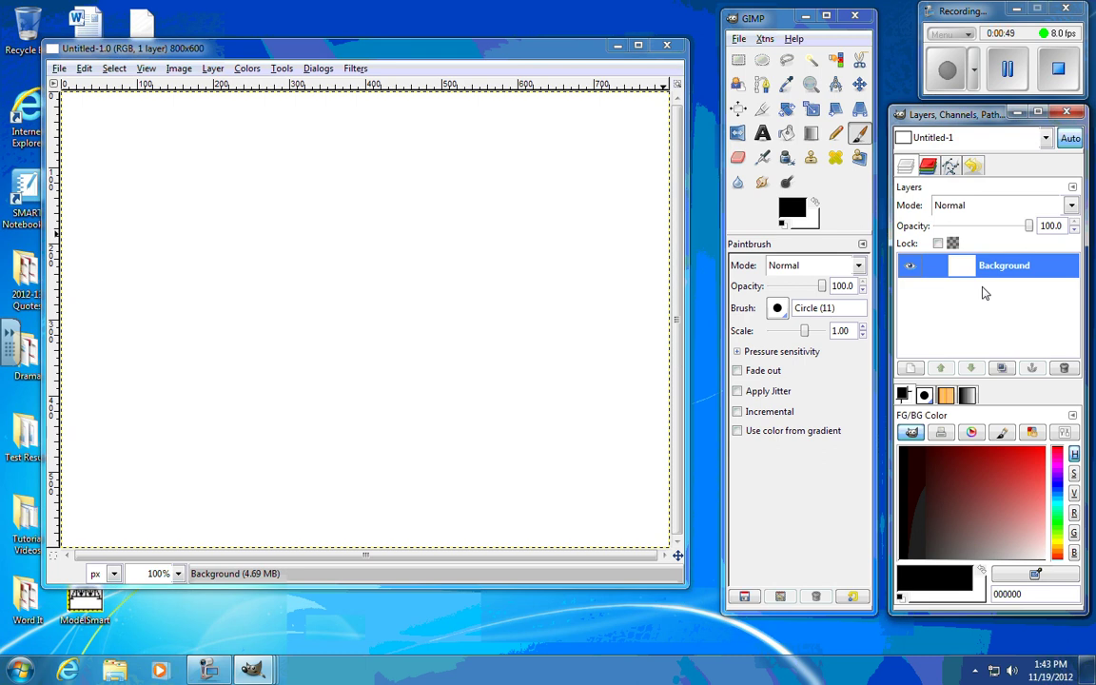
left_click(911, 370)
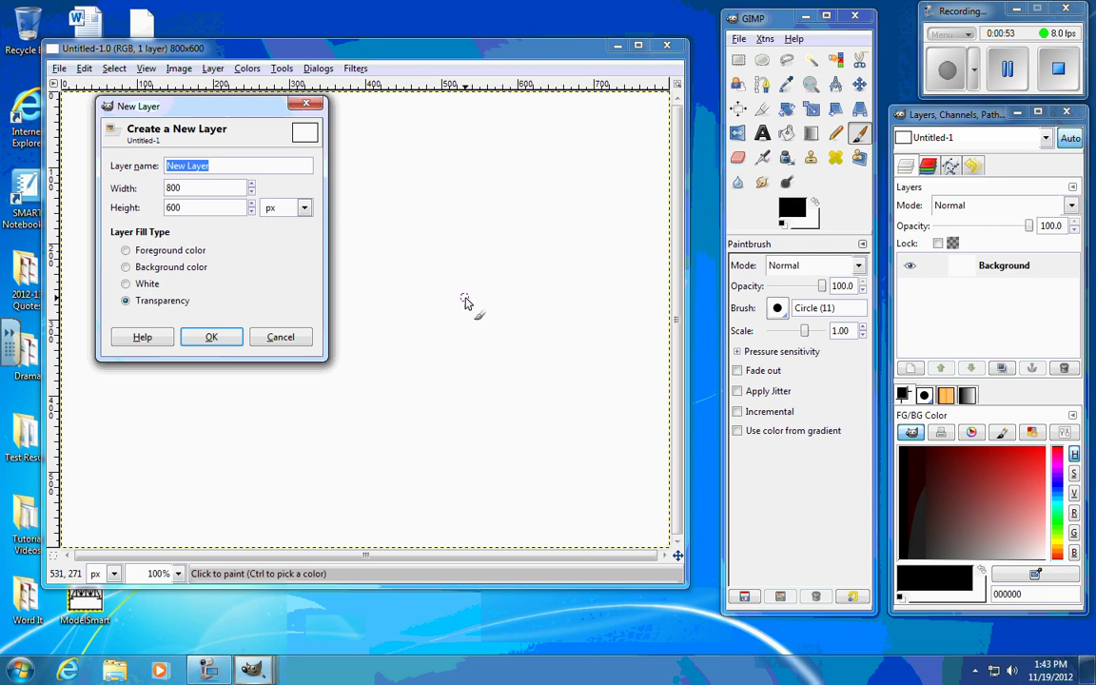
left_click(200, 341)
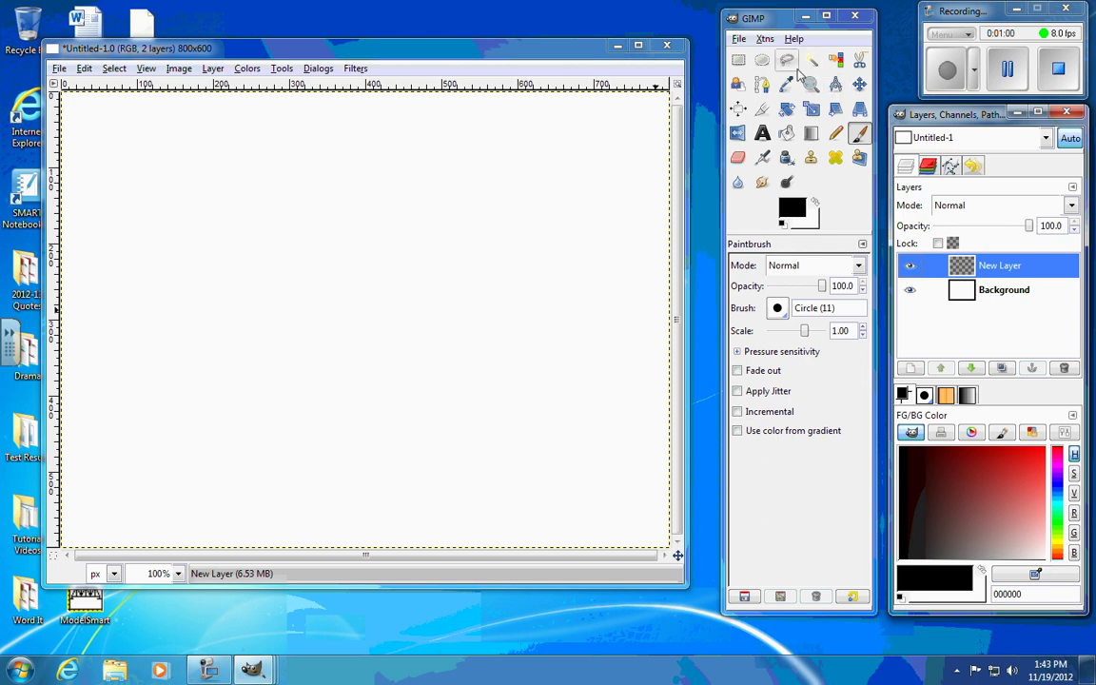
Paint a black stick figure with a pointed hat, an eye and a mouth on New Layer, using the Circle (11) paintbrush
left_click(858, 134)
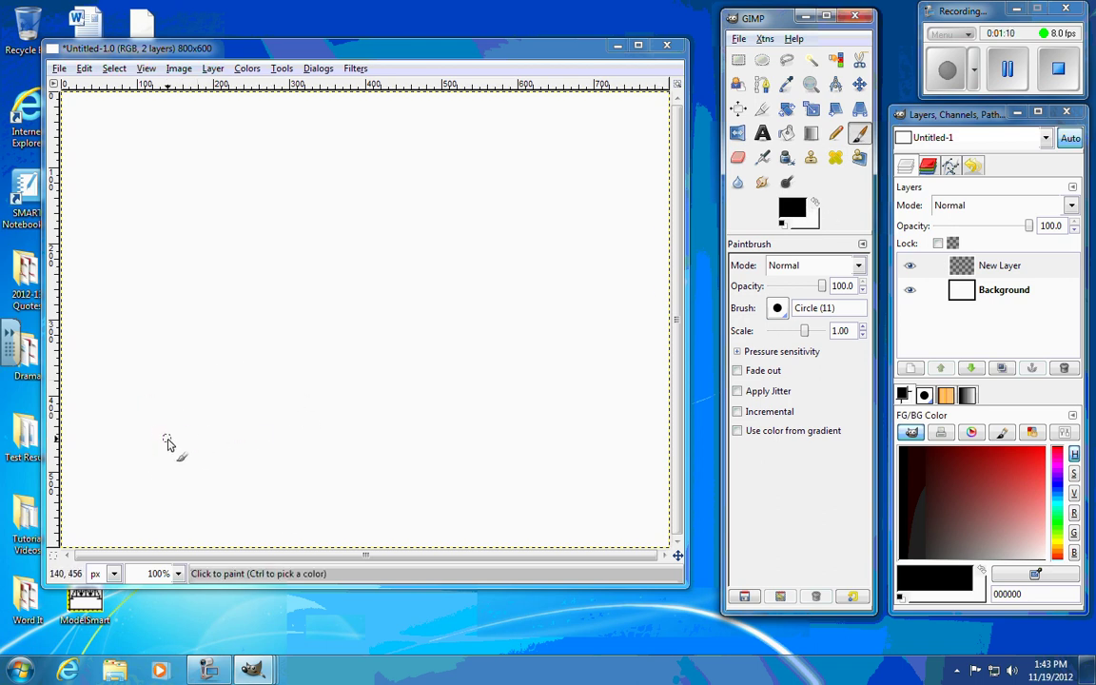
mouse_move(166, 442)
left_mouse_down()
mouse_move(207, 370)
mouse_move(238, 441)
left_mouse_up()
mouse_move(208, 372)
left_mouse_down()
mouse_move(209, 294)
mouse_move(205, 312)
mouse_move(173, 296)
mouse_move(164, 318)
mouse_move(216, 313)
mouse_move(241, 293)
mouse_move(256, 316)
mouse_move(199, 289)
mouse_move(190, 255)
mouse_move(221, 256)
mouse_move(234, 271)
mouse_move(200, 294)
left_mouse_up()
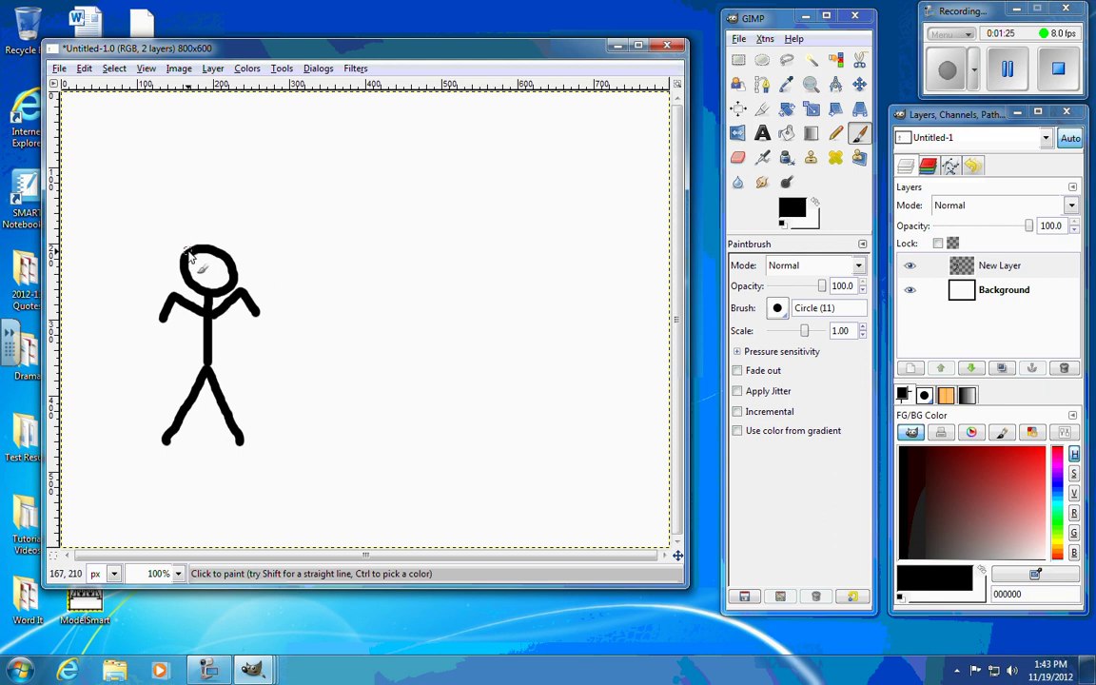
mouse_move(181, 252)
left_mouse_down()
mouse_move(155, 252)
mouse_move(269, 248)
left_mouse_up()
mouse_move(193, 246)
left_mouse_down()
mouse_move(206, 181)
mouse_move(225, 247)
left_mouse_up()
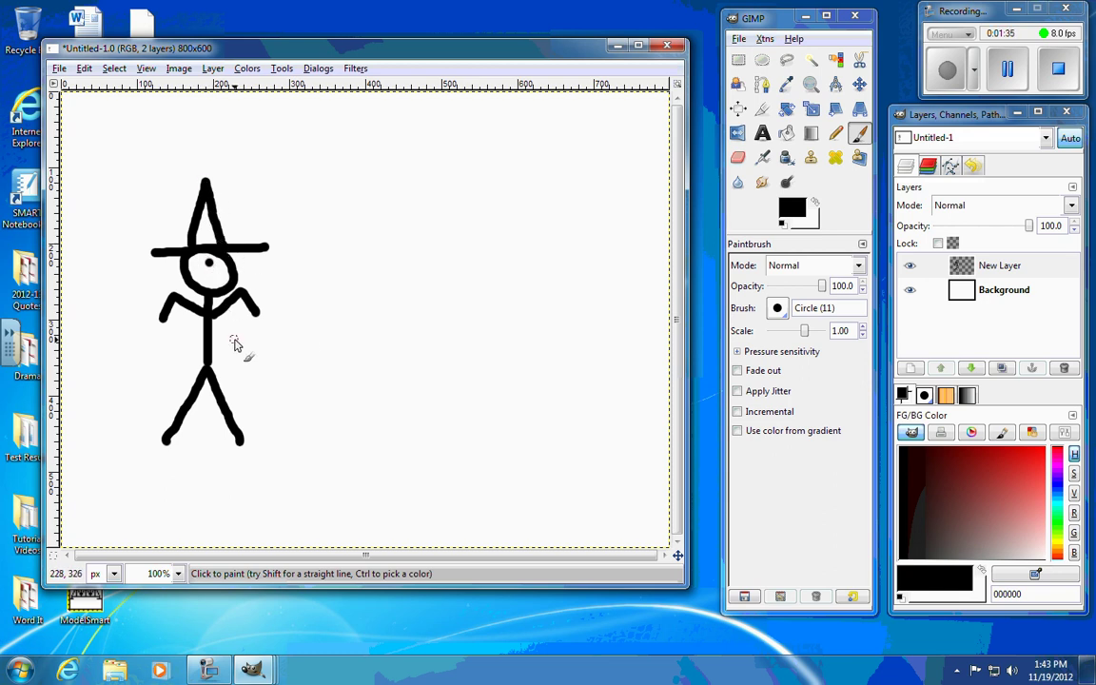
left_click_drag(203, 279, 231, 273)
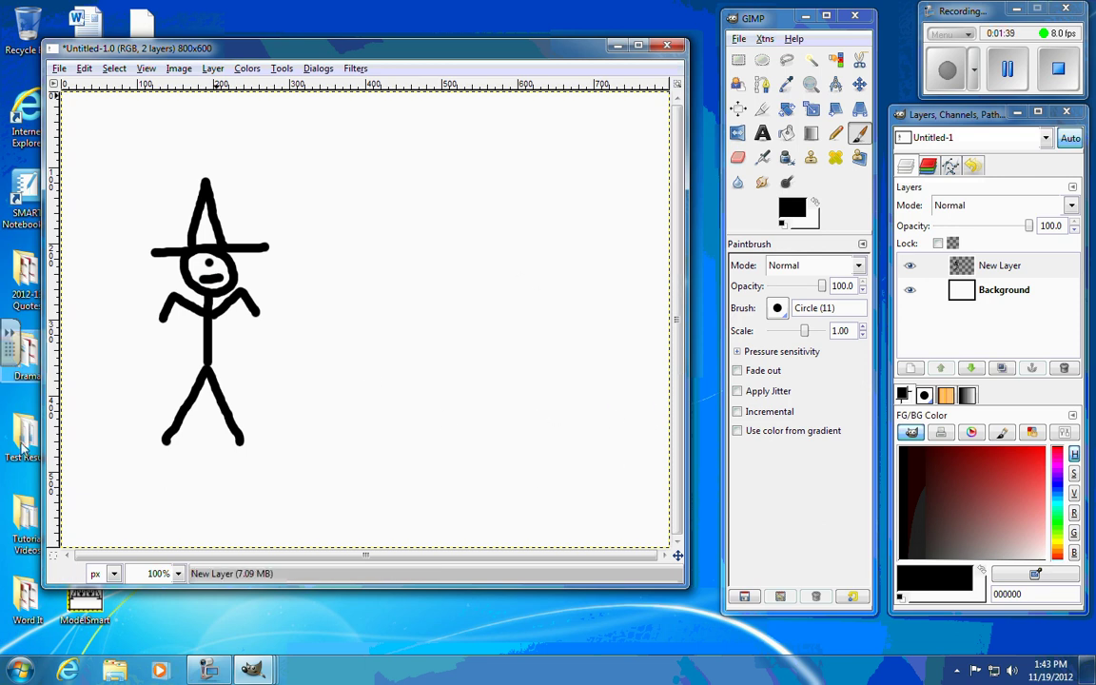
Duplicate the stick figure's layer and erase the figure's bent right arm on the copy, hiding the original layer
left_click(1020, 269)
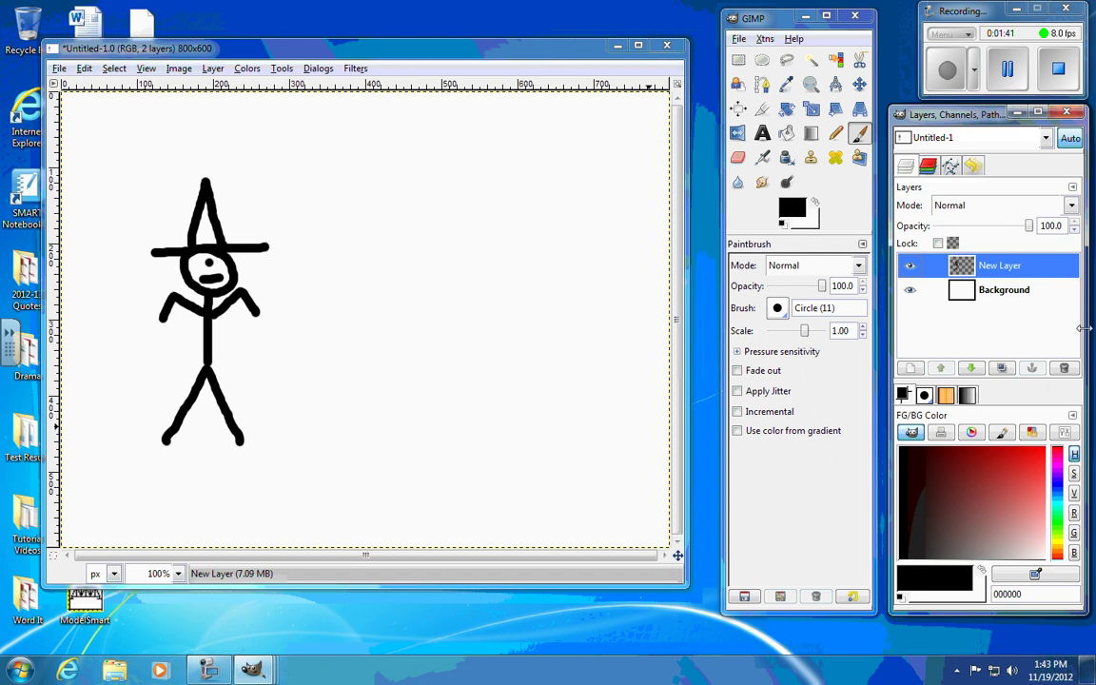
left_click(1006, 368)
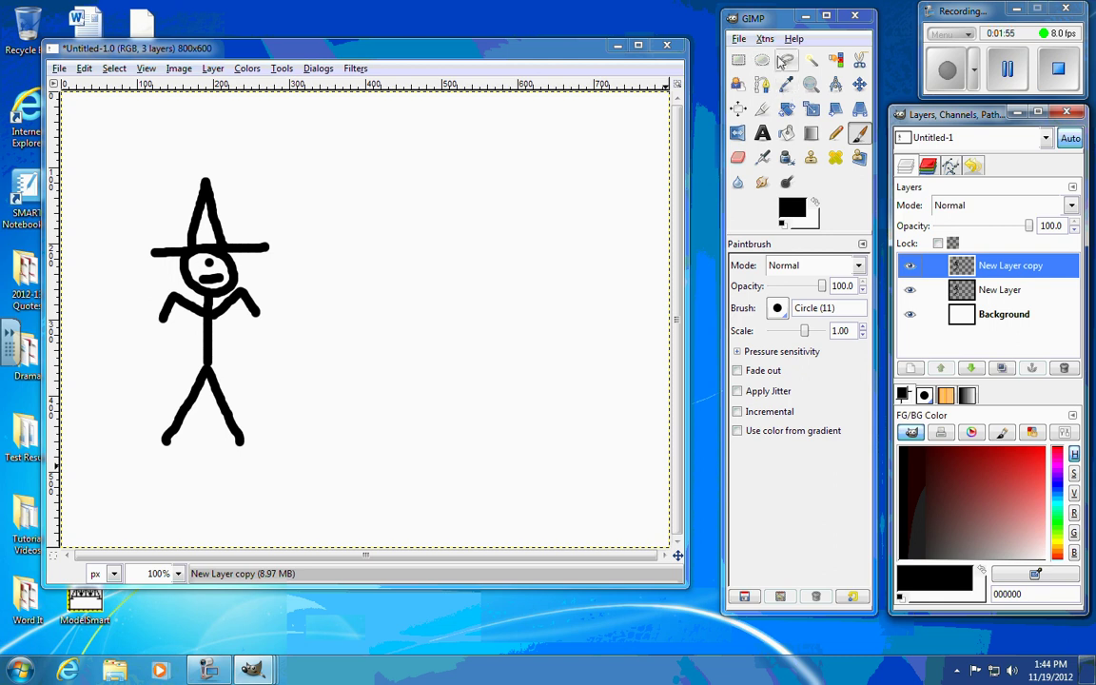
left_click(739, 164)
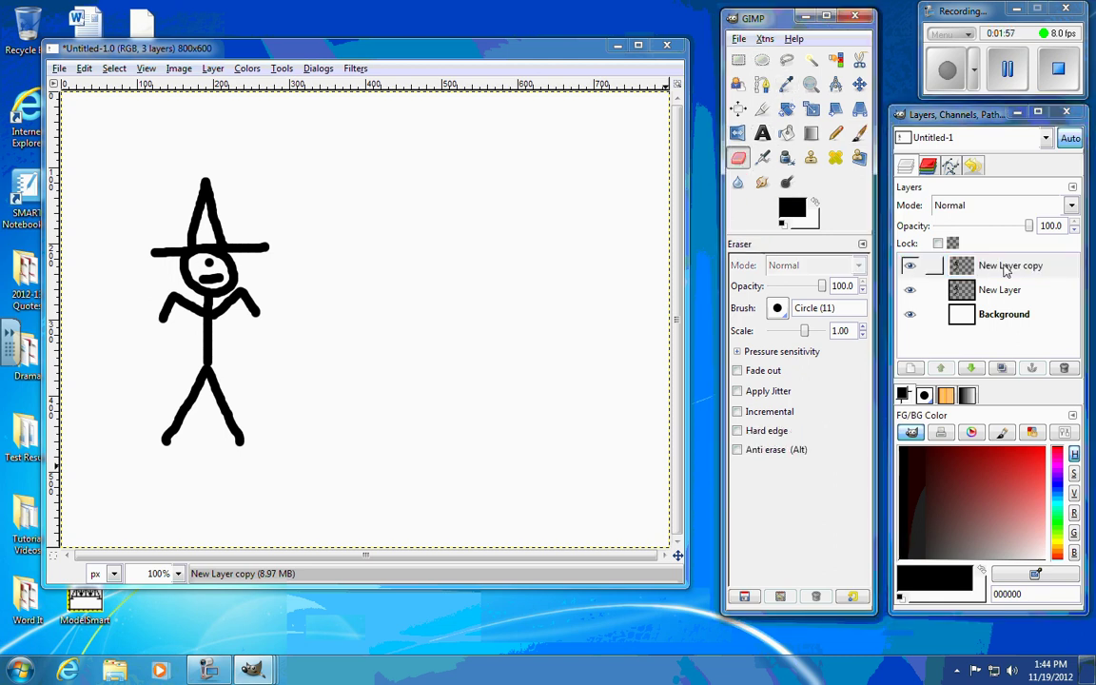
left_click(255, 319)
mouse_move(255, 320)
left_mouse_down()
mouse_move(233, 283)
mouse_move(260, 316)
mouse_move(244, 297)
mouse_move(218, 314)
left_mouse_up()
left_click(910, 289)
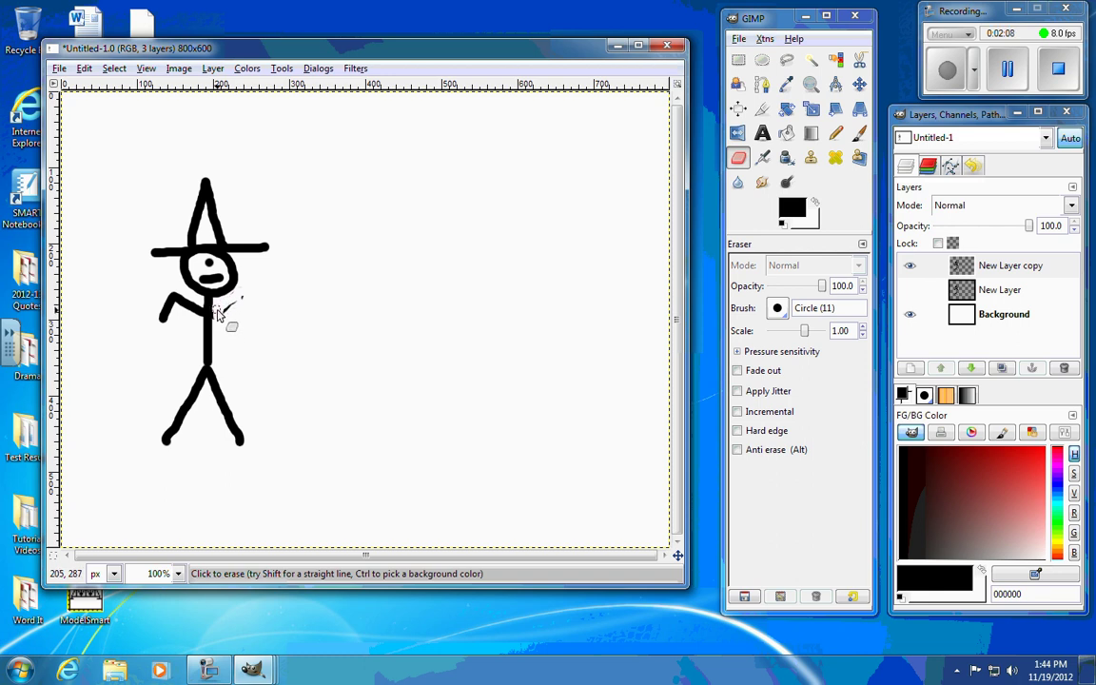
left_click_drag(218, 323, 240, 295)
Paint a straight horizontal right arm on the figure in New Layer copy
left_click(859, 133)
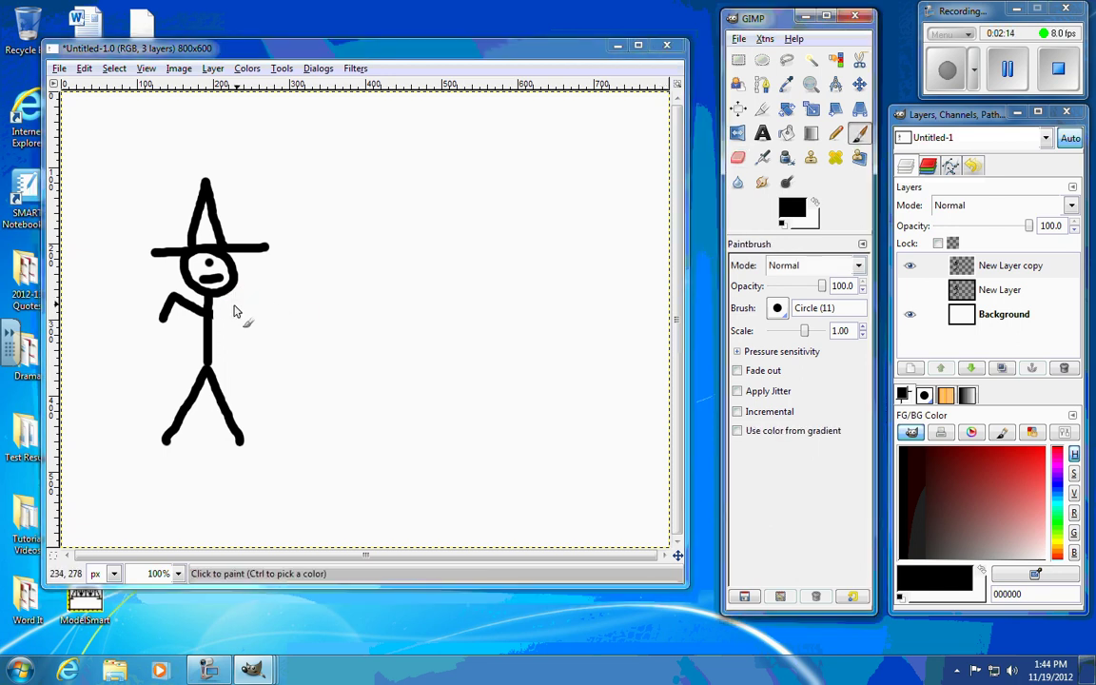
left_click_drag(209, 312, 277, 317)
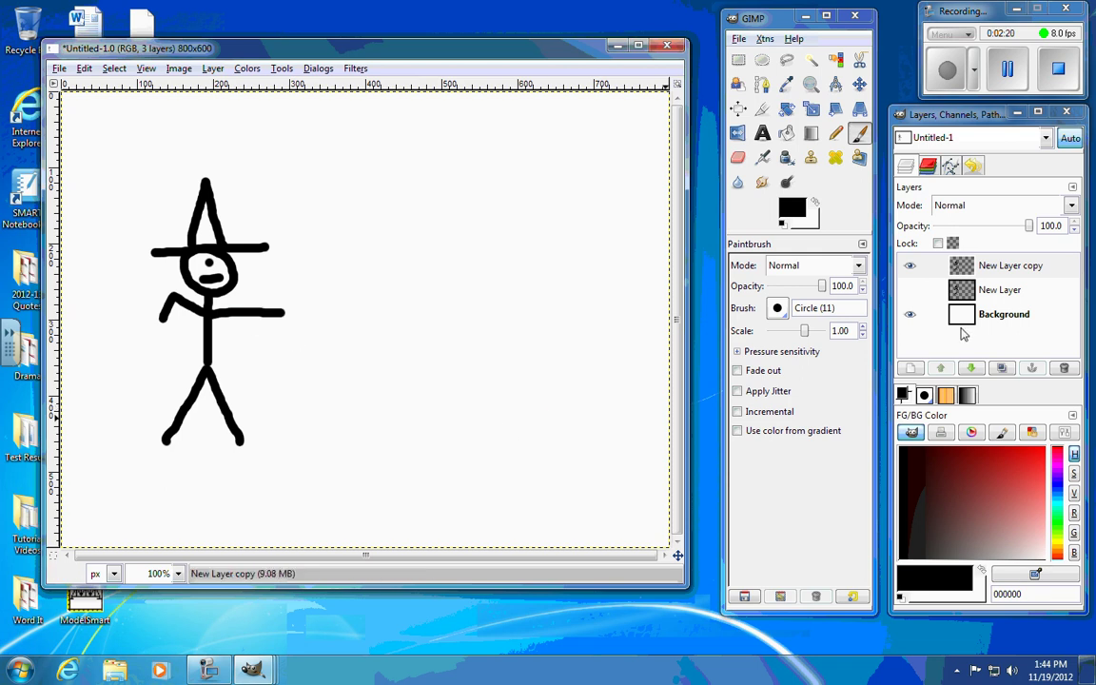
left_click(901, 262)
Rename the original stick figure layer as Stick Dude
right_click(998, 291)
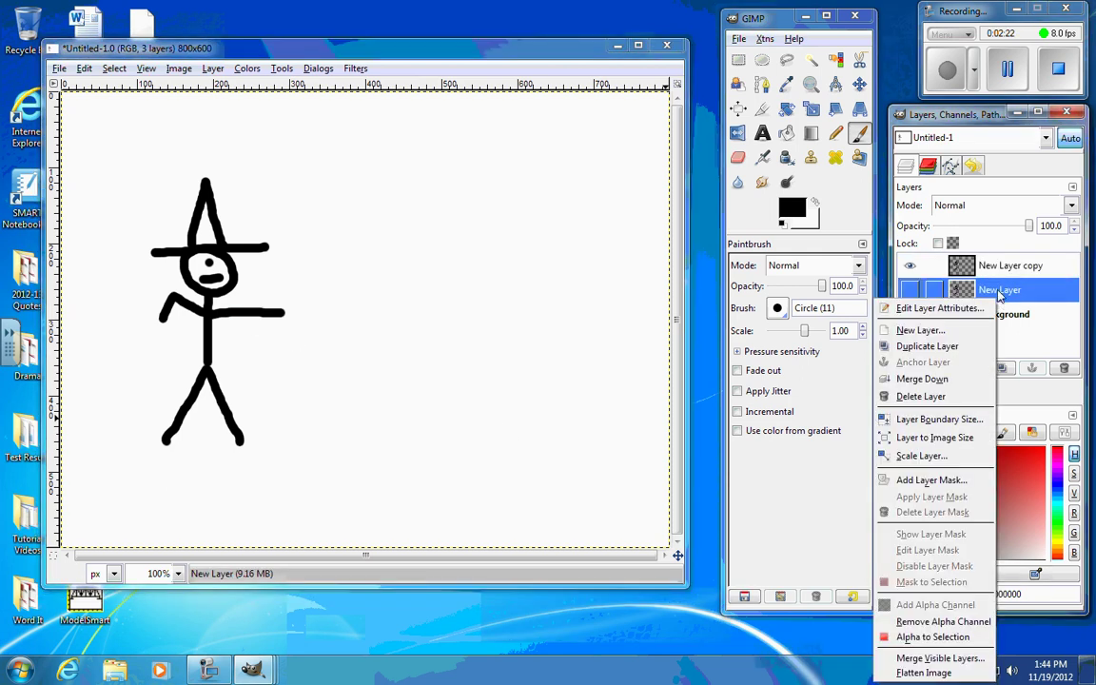
left_click(940, 309)
type("ST")
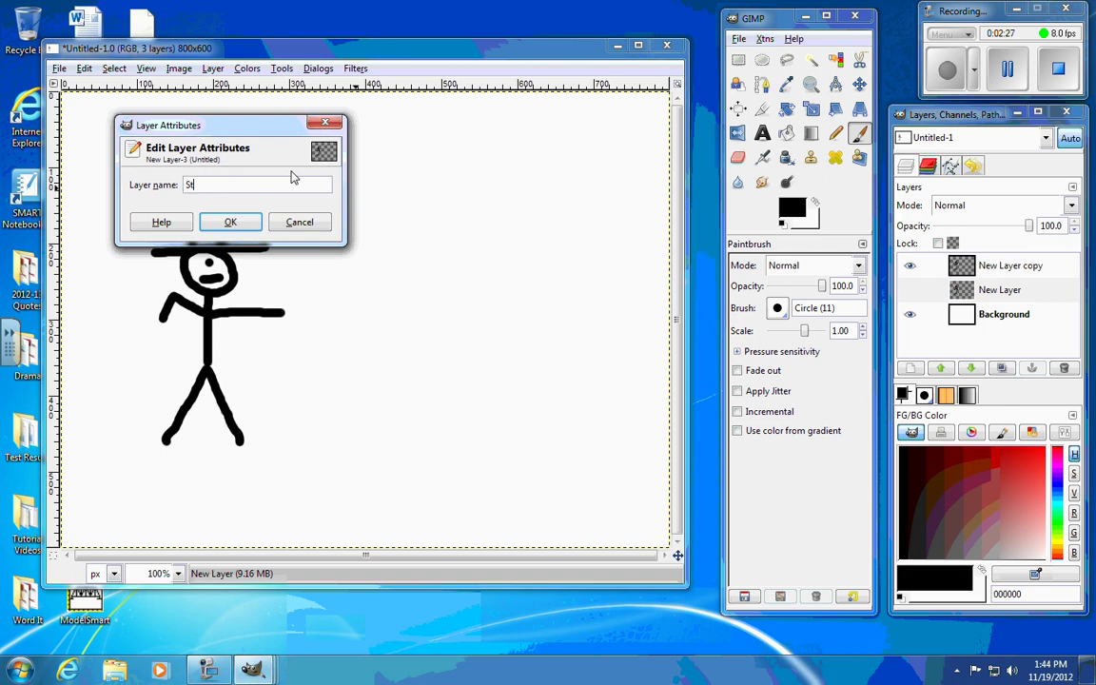
type("ick Dude")
key("Return")
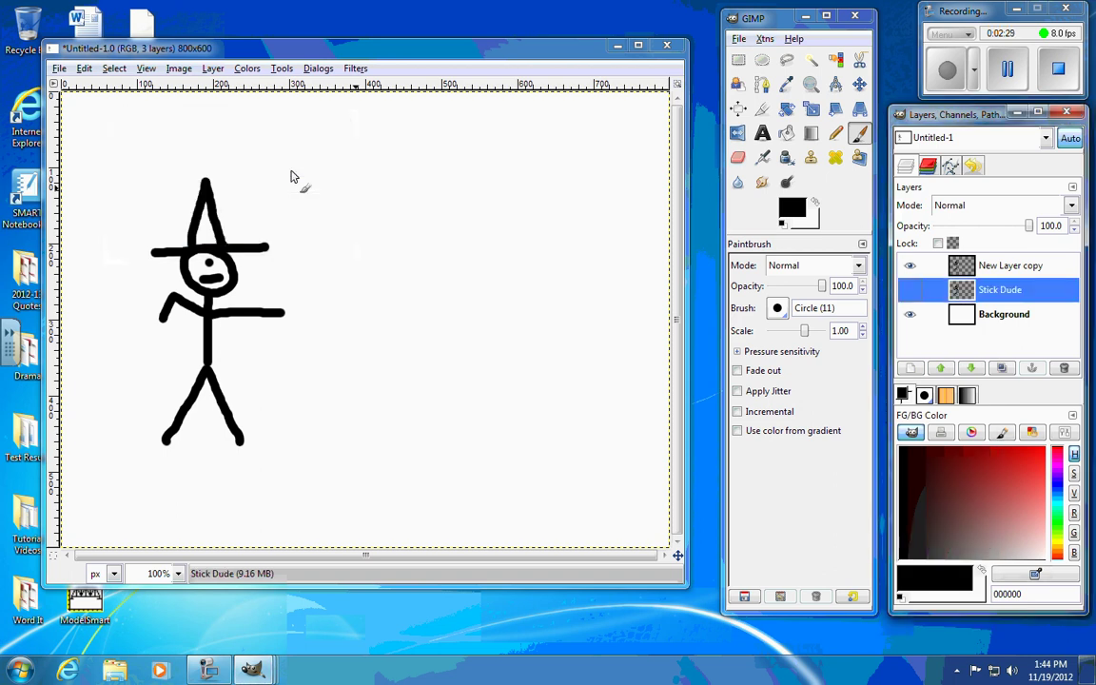
Rename New Layer copy as Right Arm Extended
left_click(1038, 266)
right_click(1038, 267)
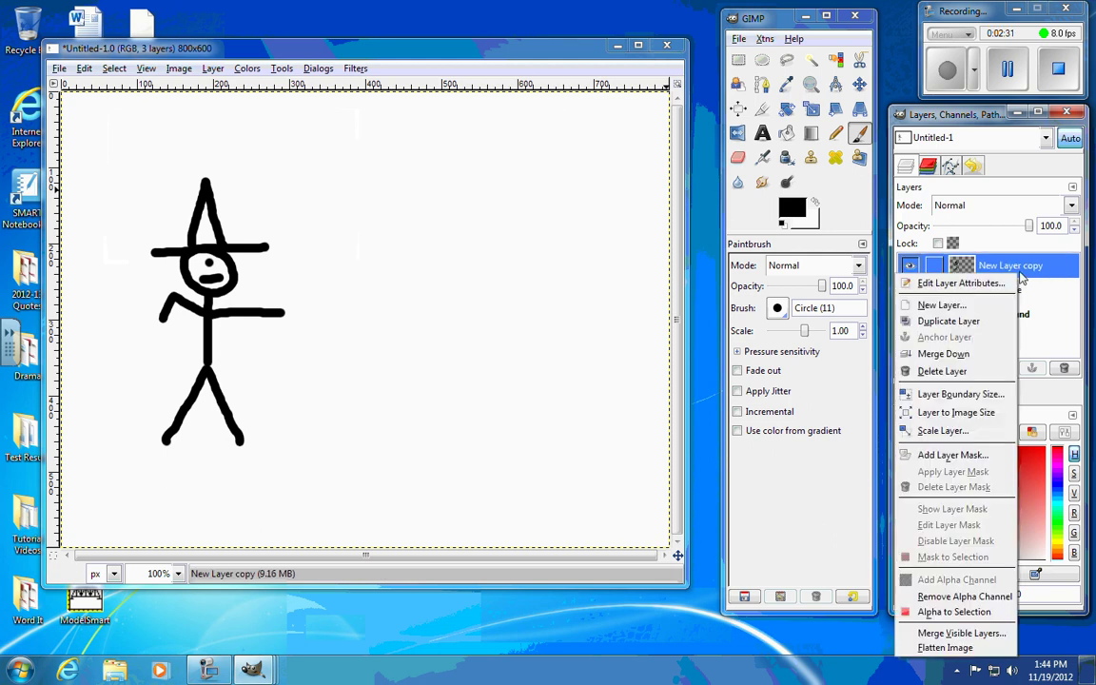
left_click(971, 283)
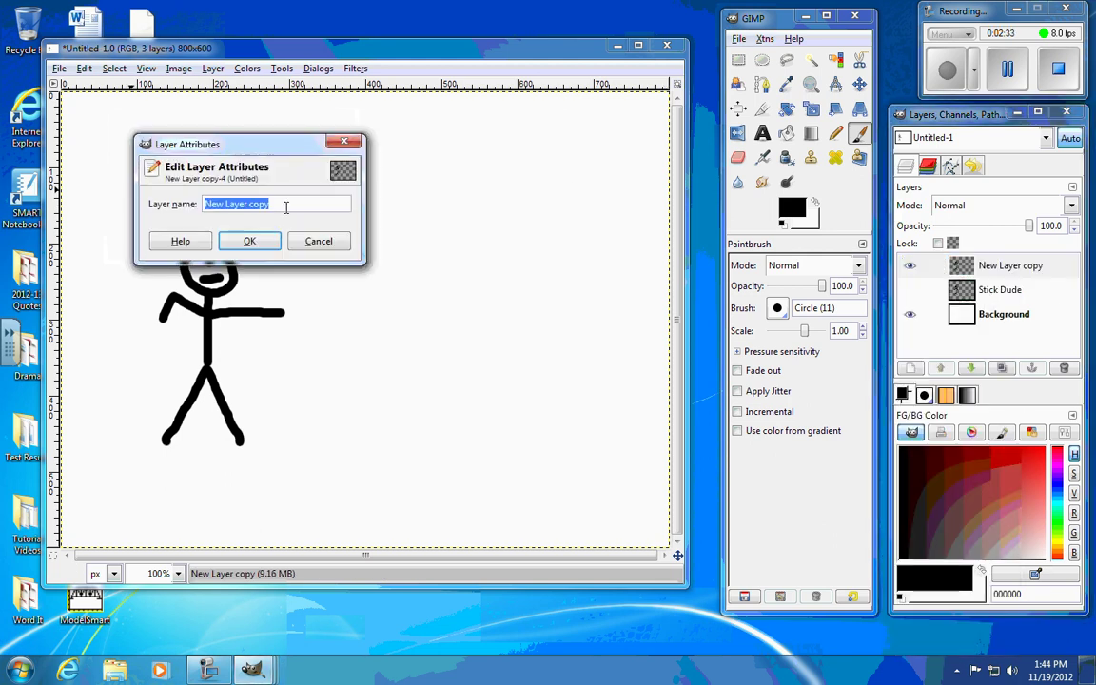
type("Right ")
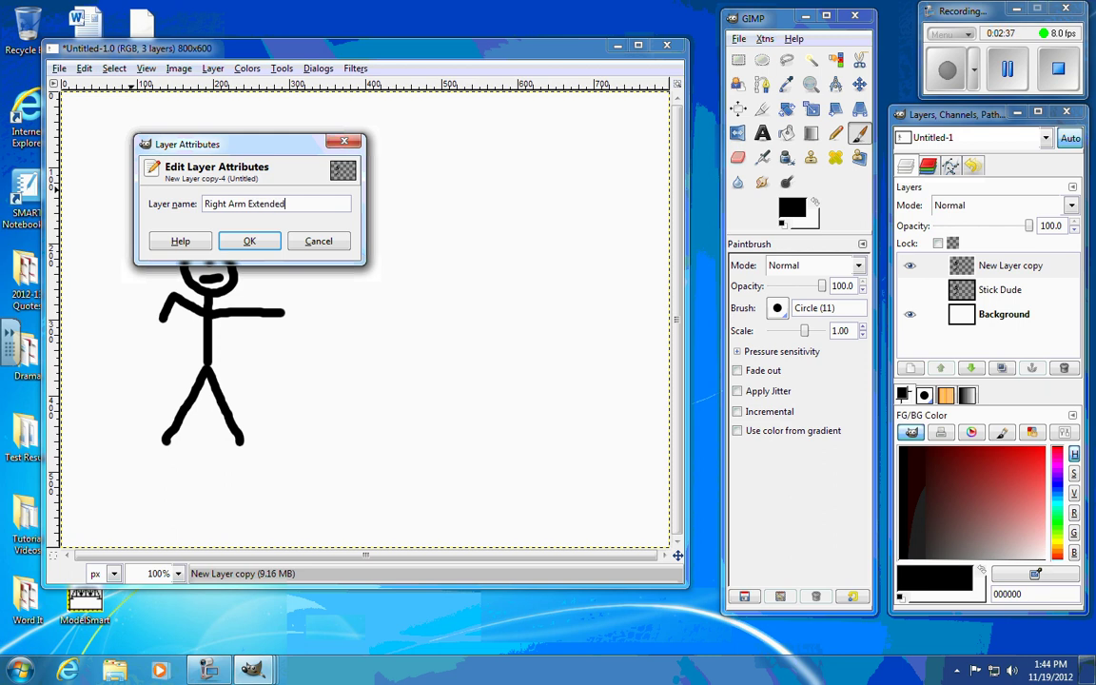
type("Arm Extended")
key("Return")
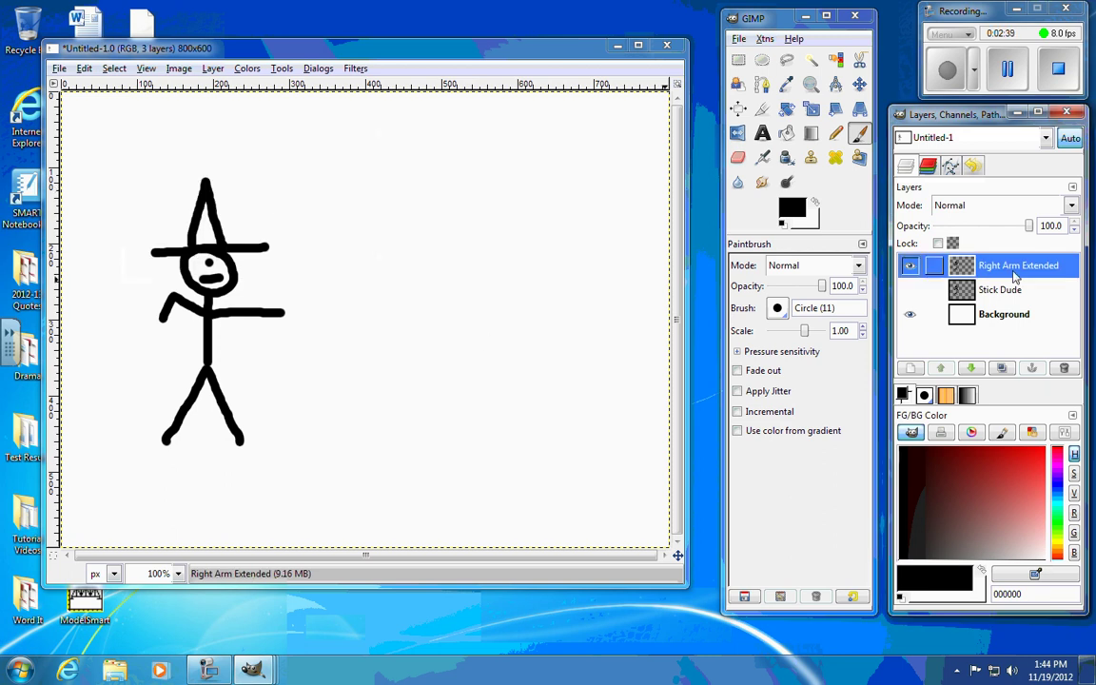
Duplicate the Right Arm Extended layer and name the copy Right Arm Down
left_click(1002, 367)
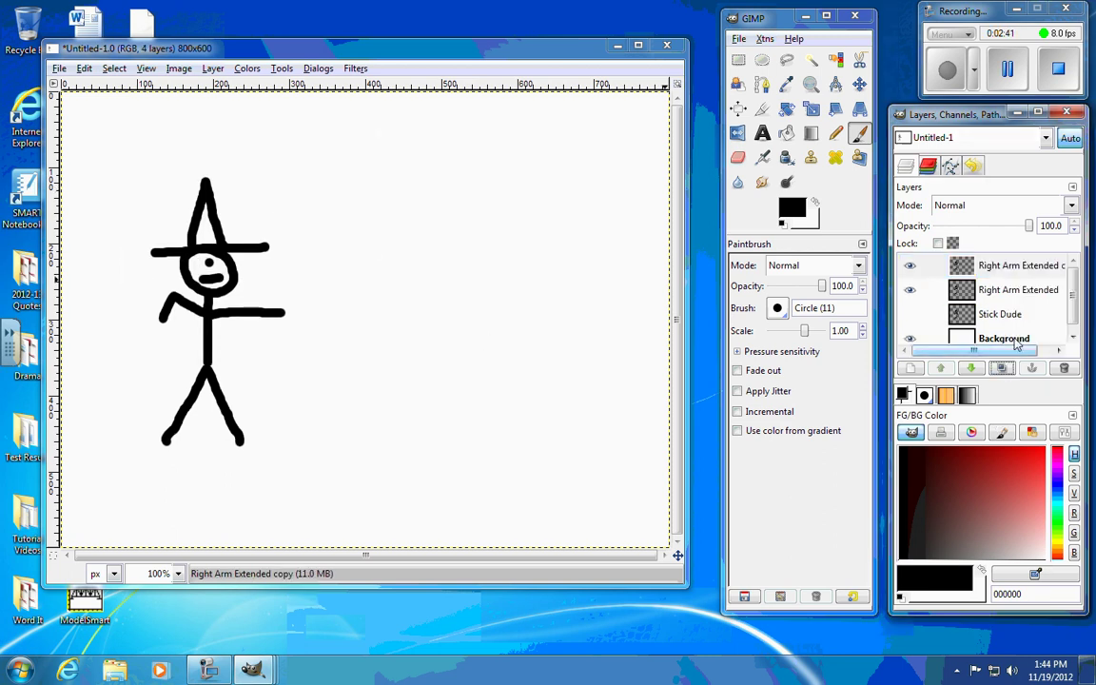
right_click(928, 265)
left_click(942, 284)
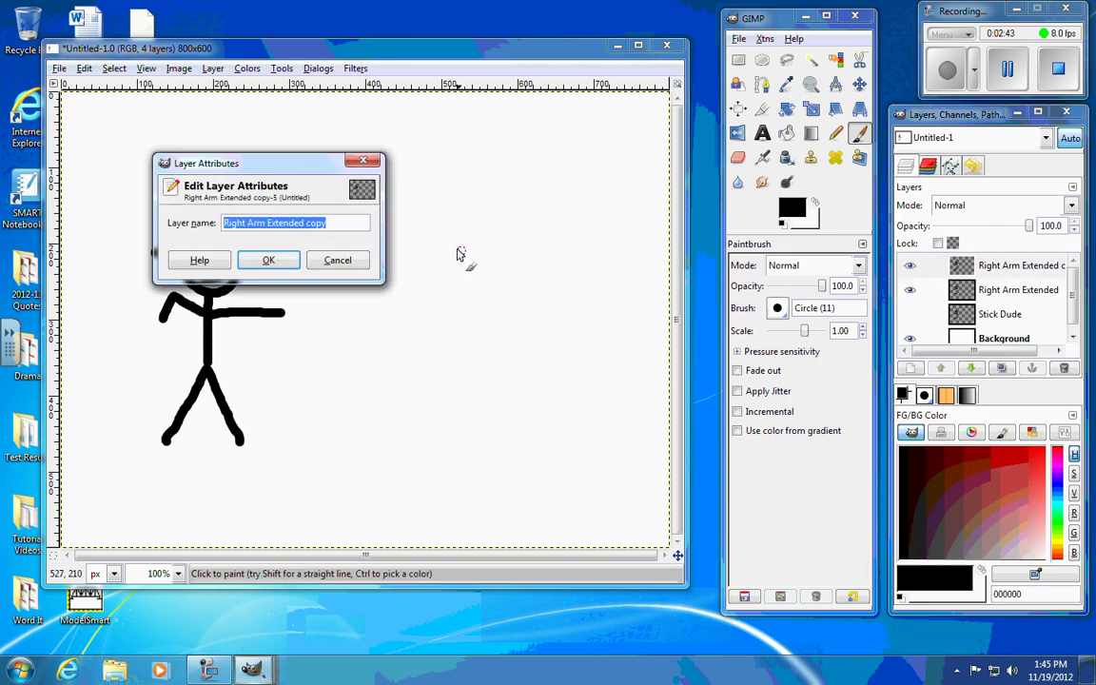
double_click(310, 223)
left_click_drag(310, 223, 270, 224)
type("Down")
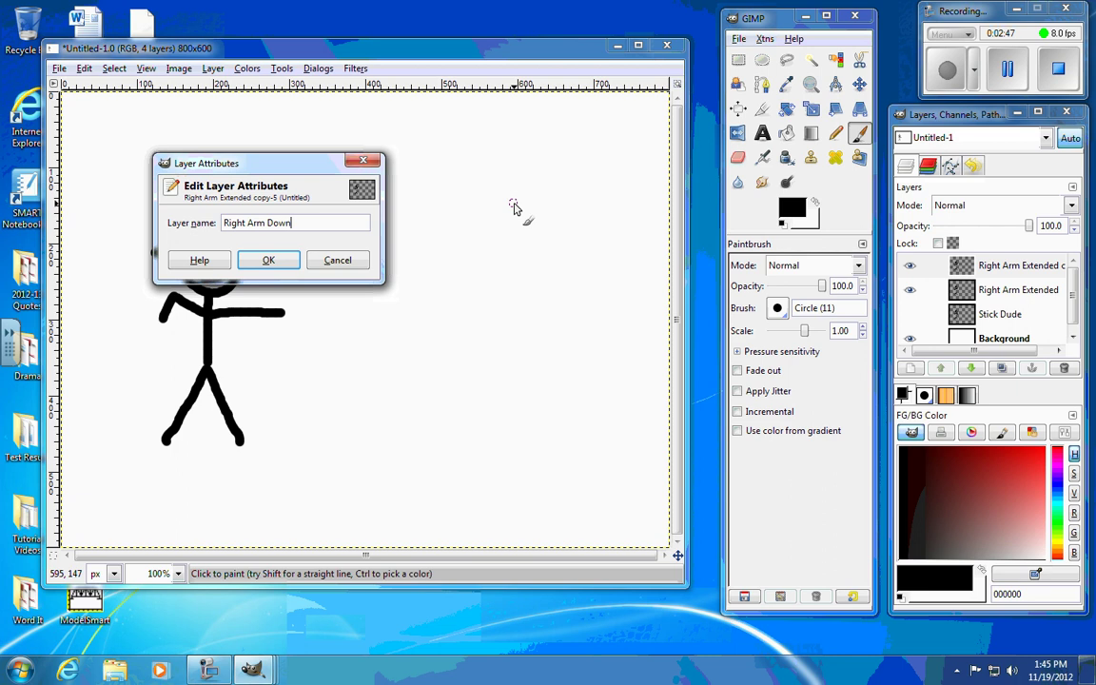
key("Return")
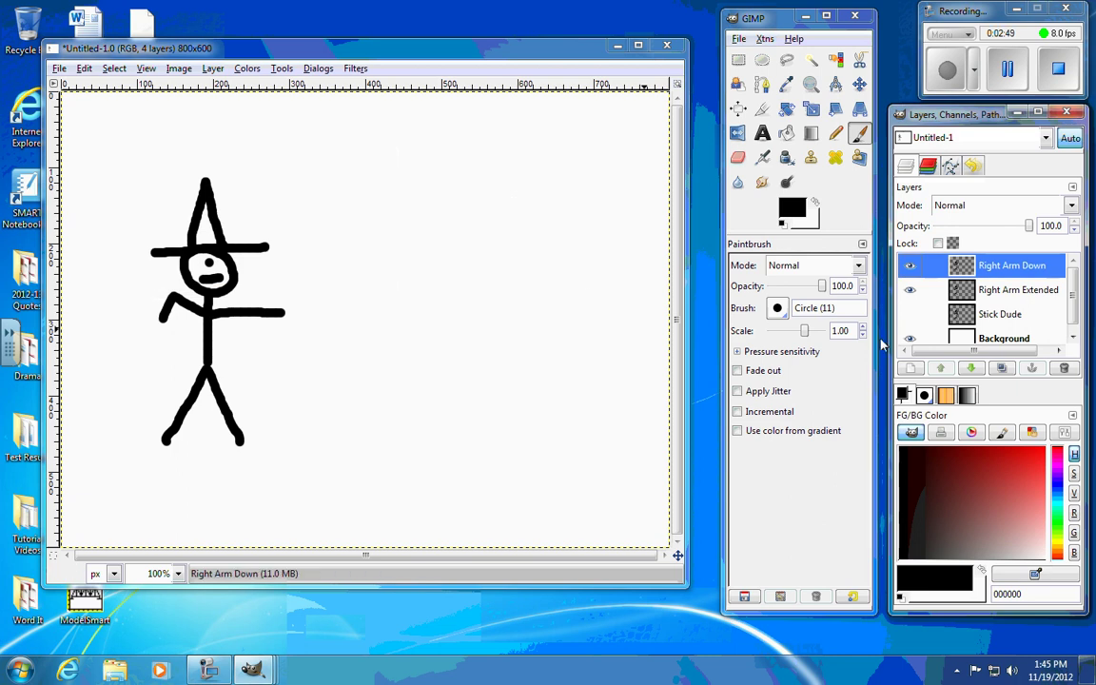
Hide the Right Arm Extended layer and replace the straight arm on Right Arm Down with one sloping downward and bent up at the elbow
left_click(910, 290)
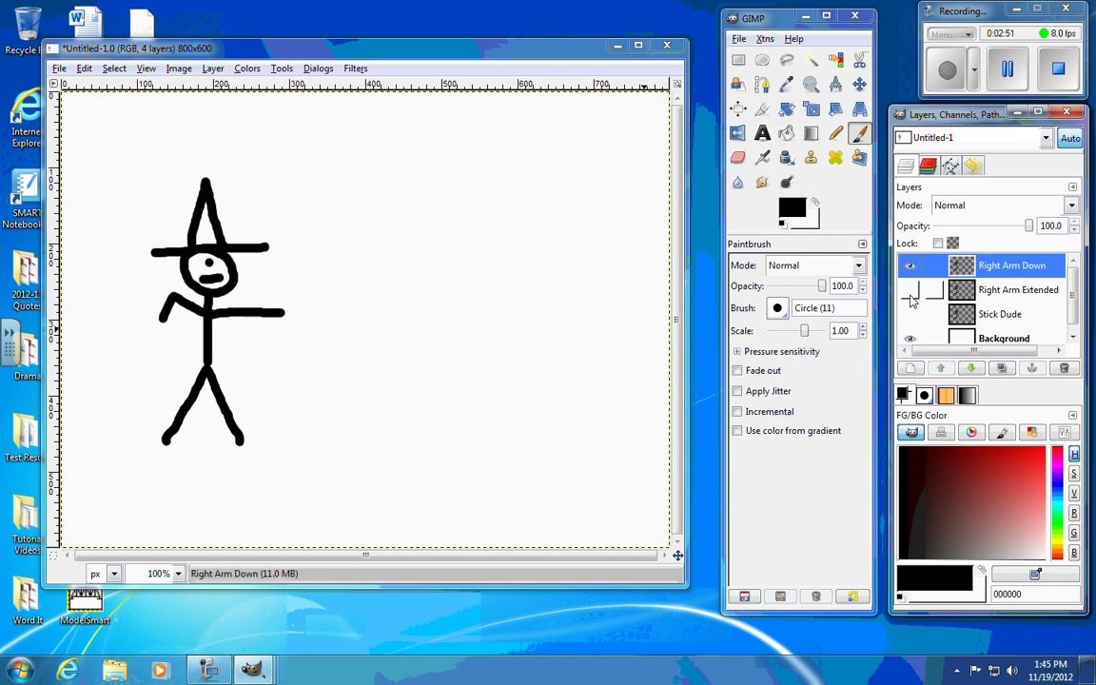
key("shift+e")
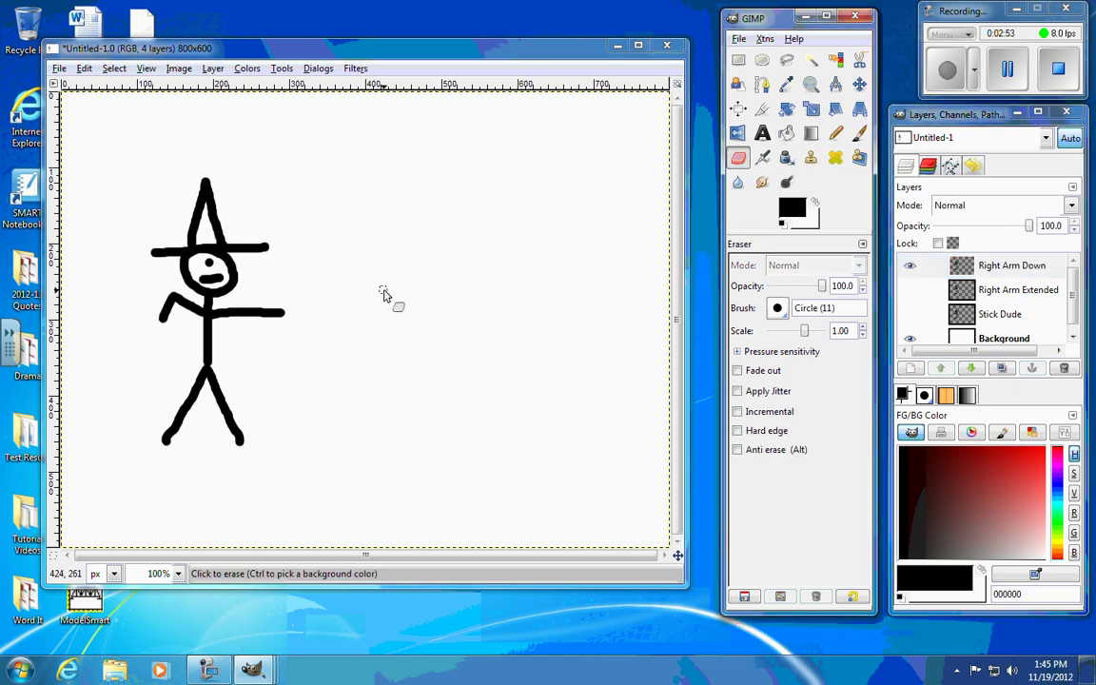
left_click_drag(288, 315, 219, 319)
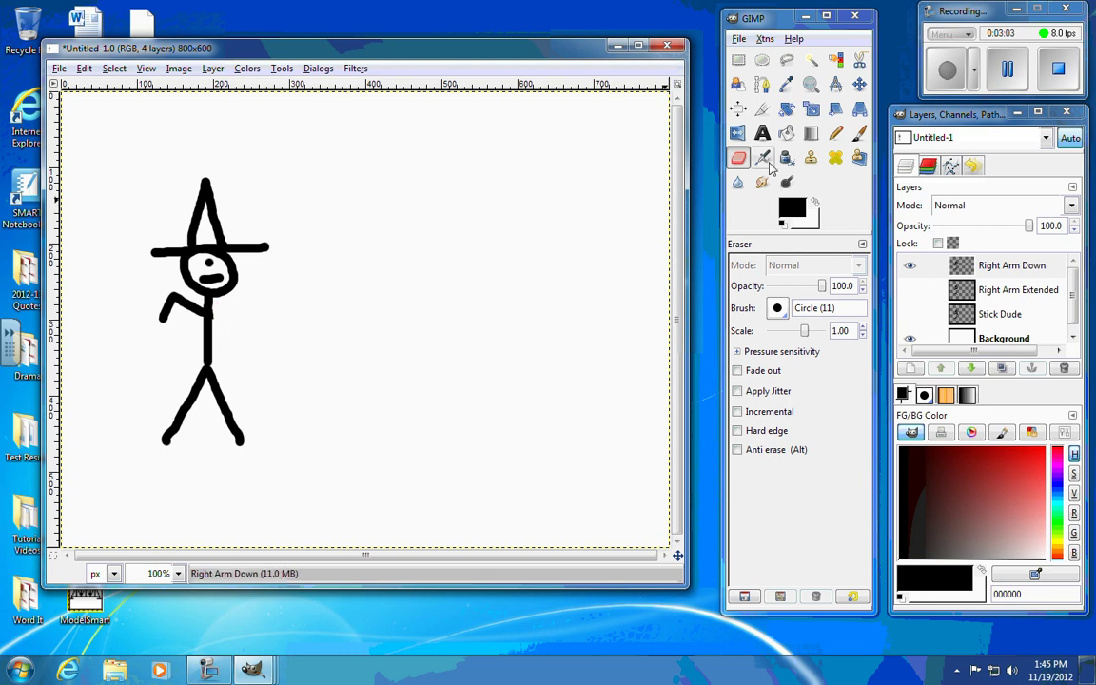
left_click(858, 134)
mouse_move(209, 312)
left_mouse_down()
mouse_move(251, 335)
mouse_move(259, 316)
left_mouse_up()
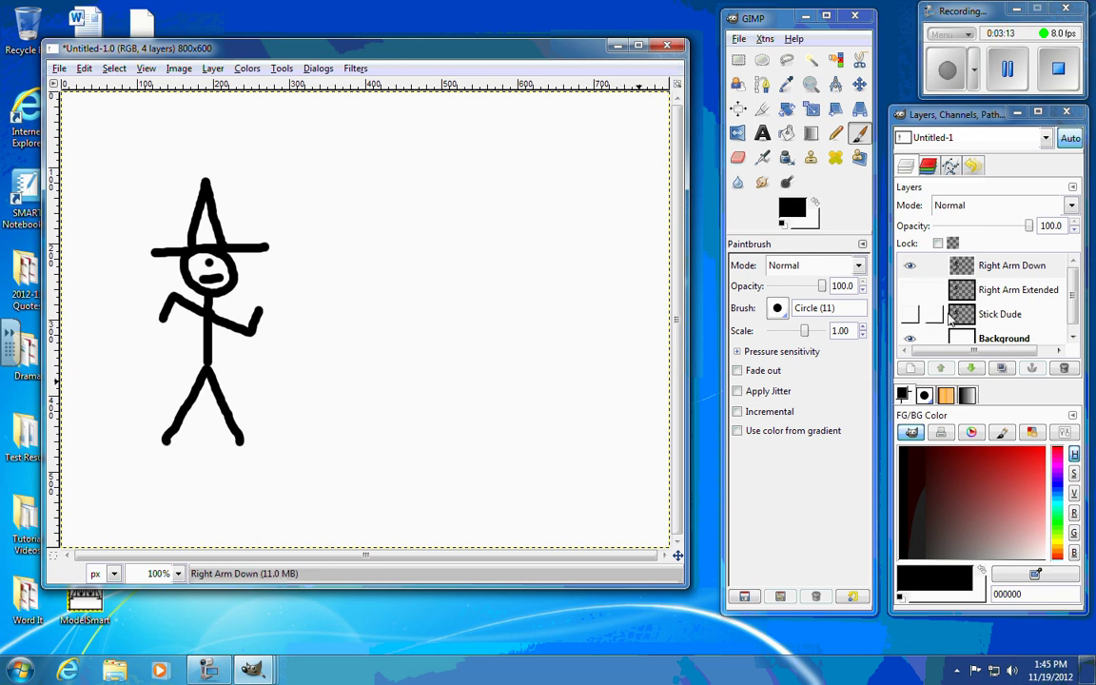
Turn on the visibility of the Right Arm Extended and Stick Dude layers alongside Right Arm Down
left_click(980, 274)
left_click(910, 289)
left_click(910, 314)
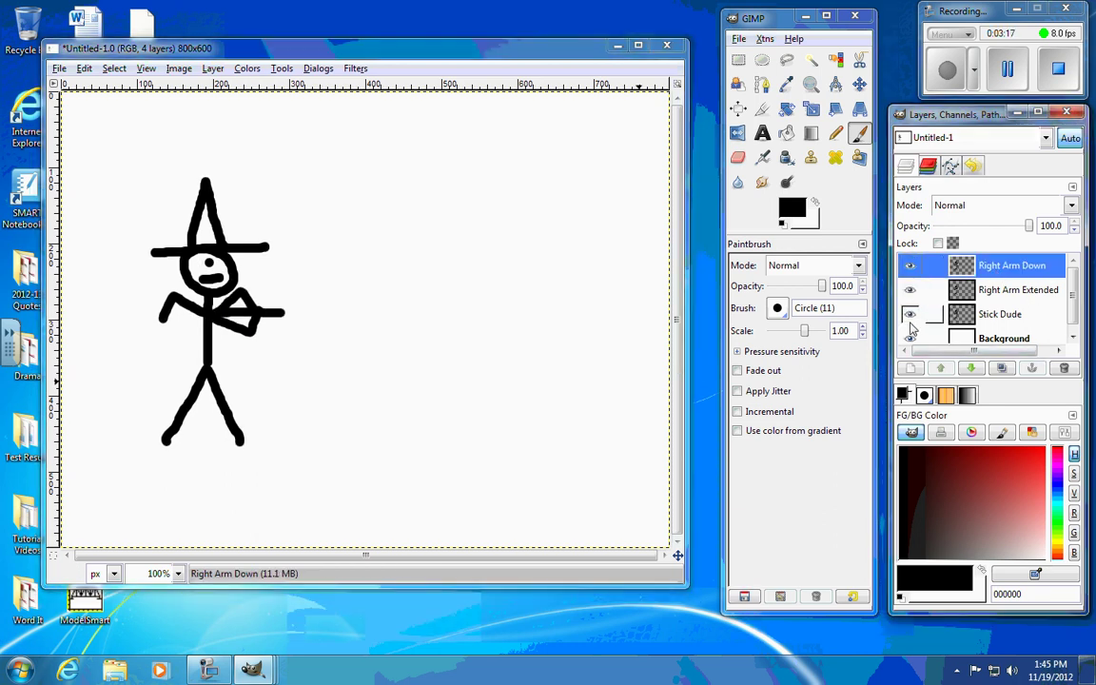
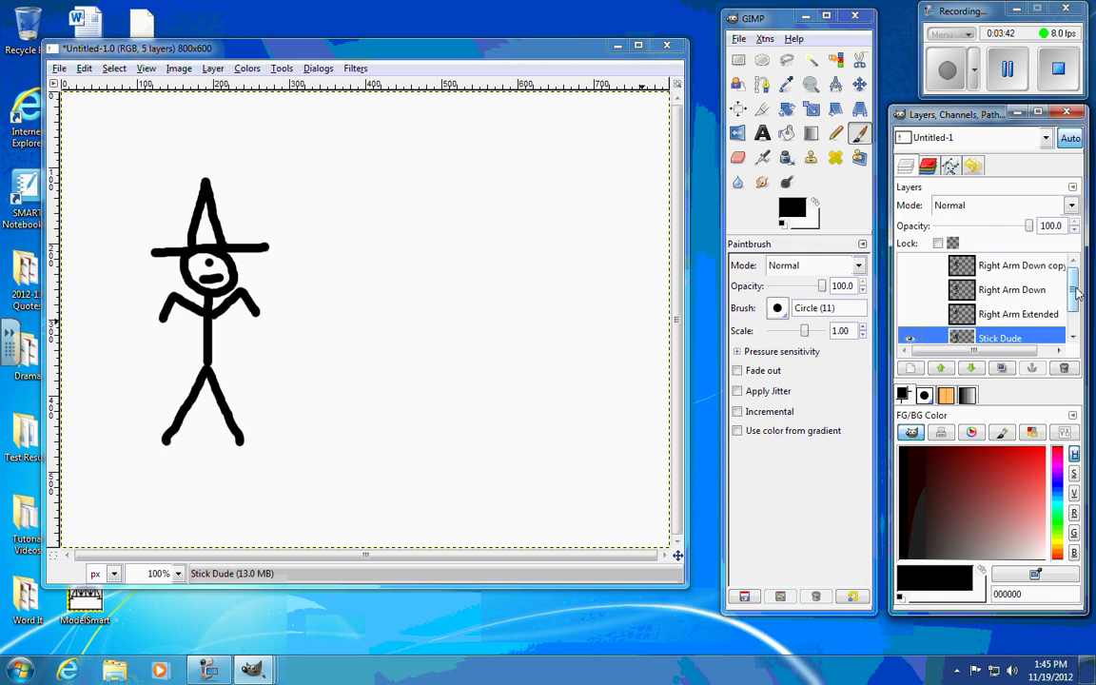
Delete the Right Arm Down copy layer from the layer stack
scroll(1018, 300, "right", 2)
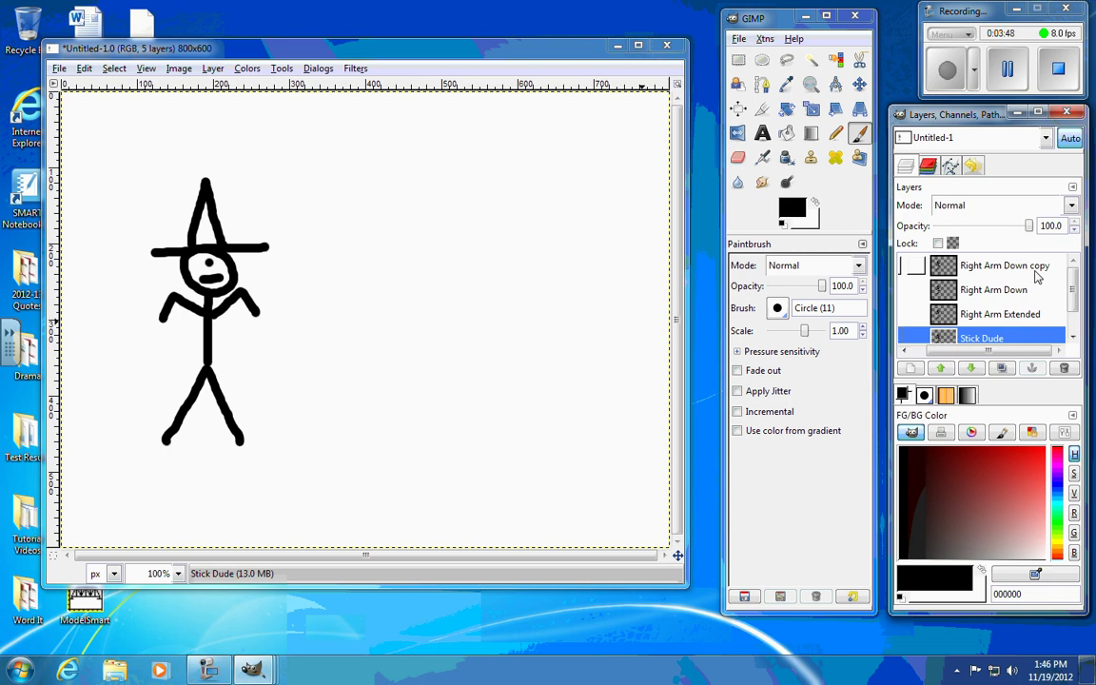
left_click(1037, 275)
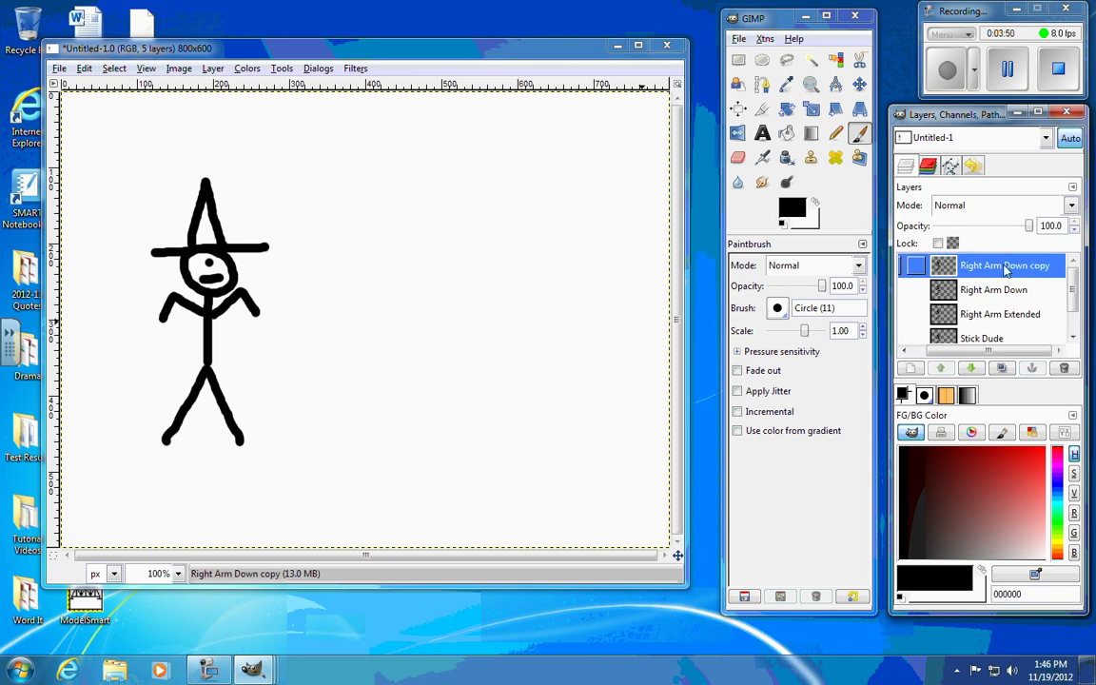
left_click(905, 350)
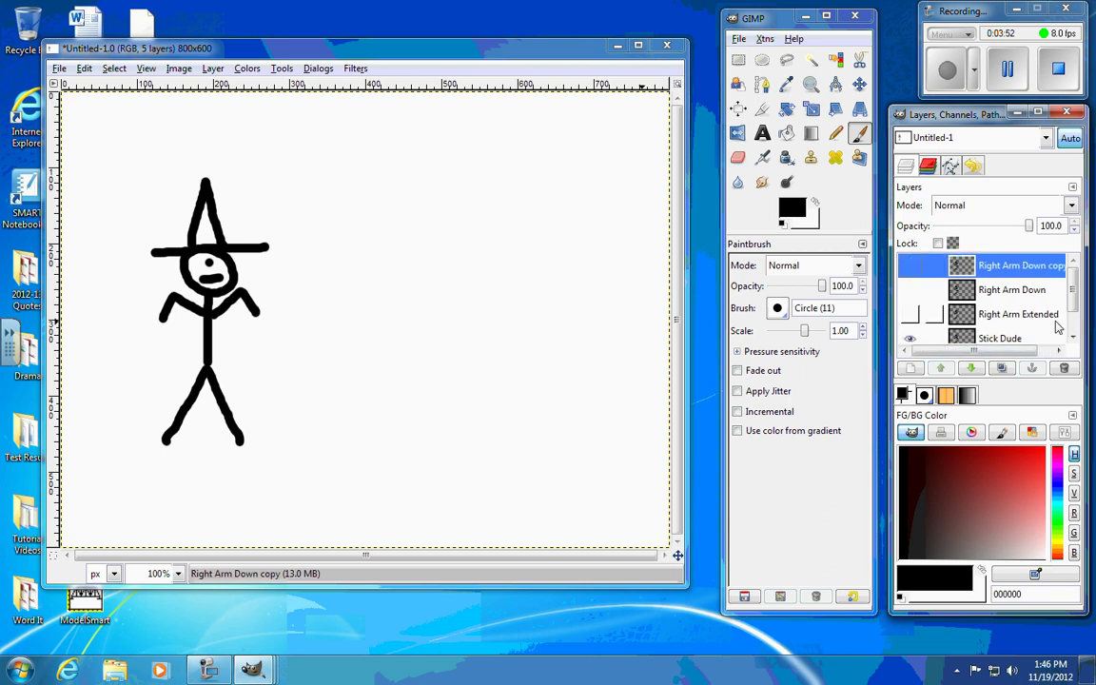
left_click(1062, 370)
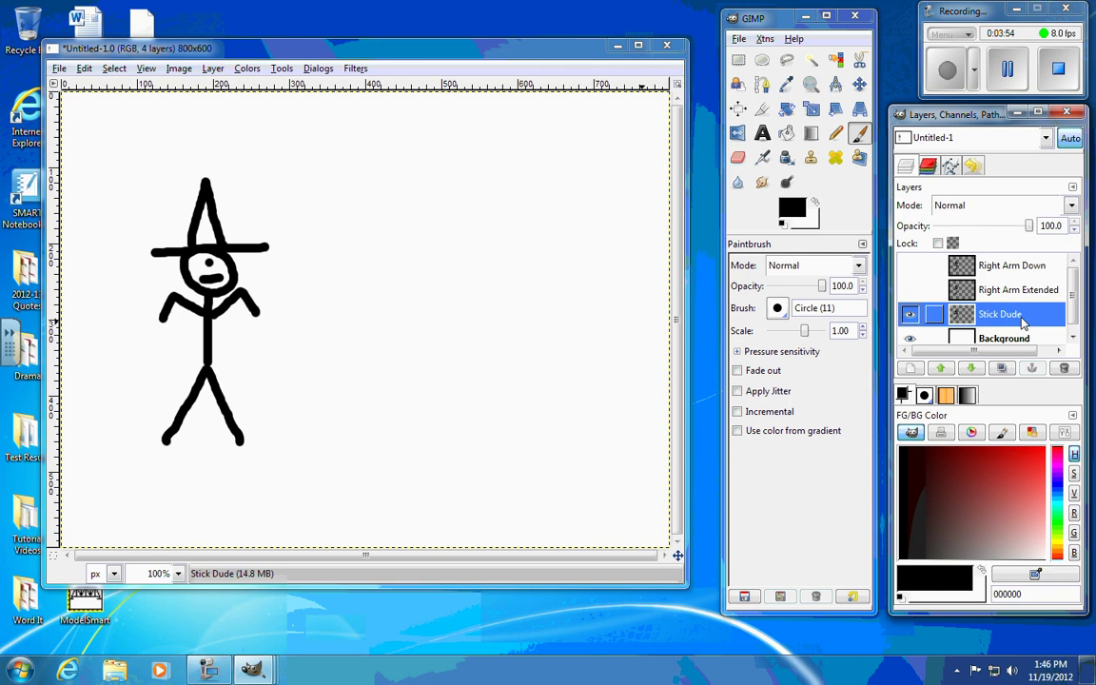
With both right-arm layers hidden, duplicate the Stick Dude layer and name the copy Left Arm Extended
left_click(911, 291)
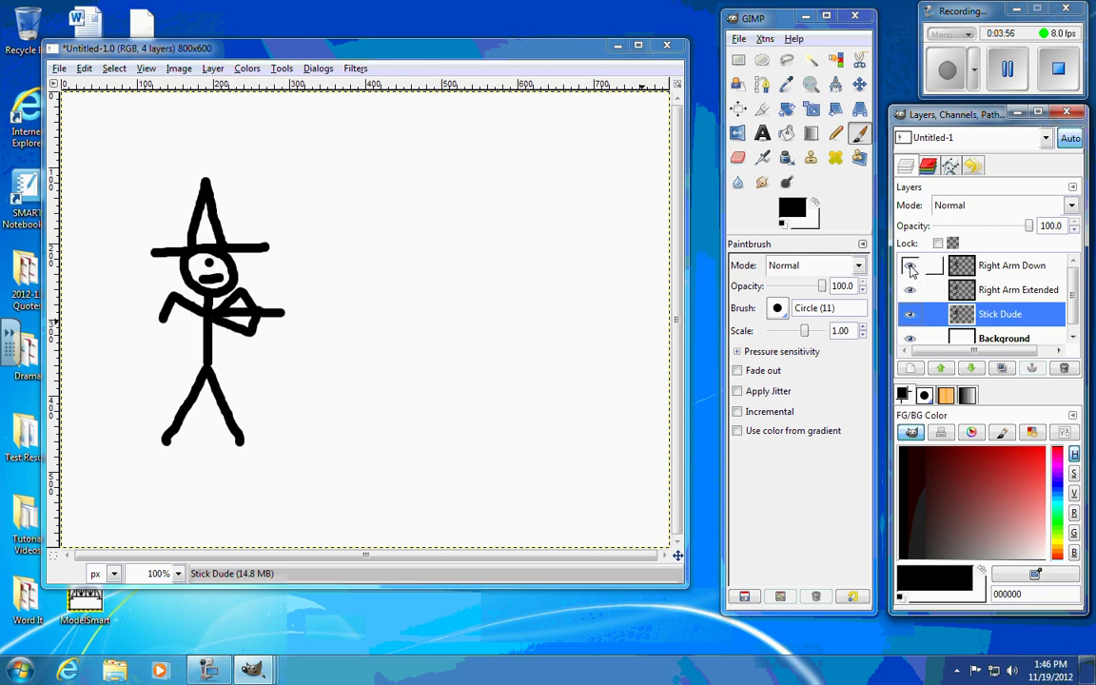
left_click(911, 290)
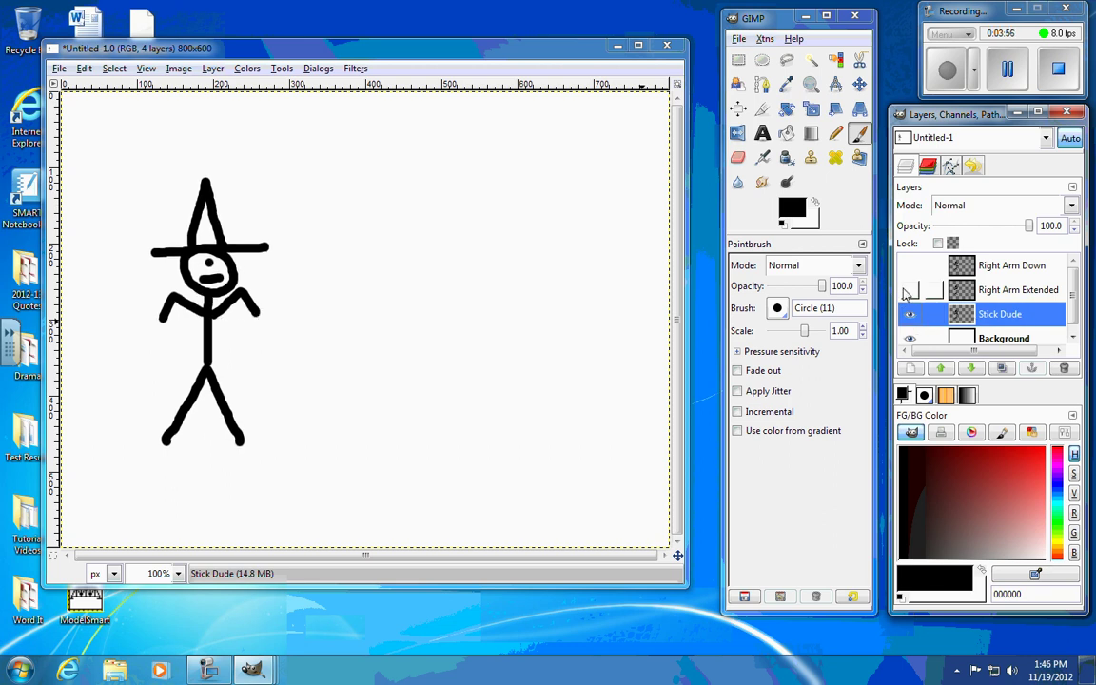
left_click(1001, 368)
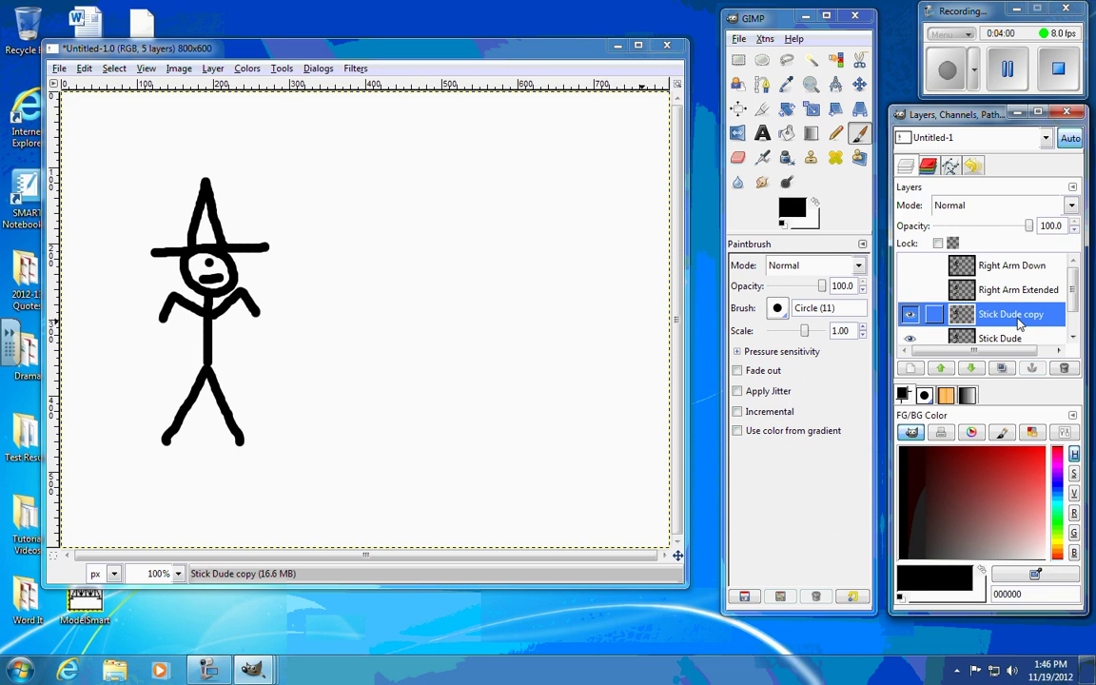
right_click(1017, 321)
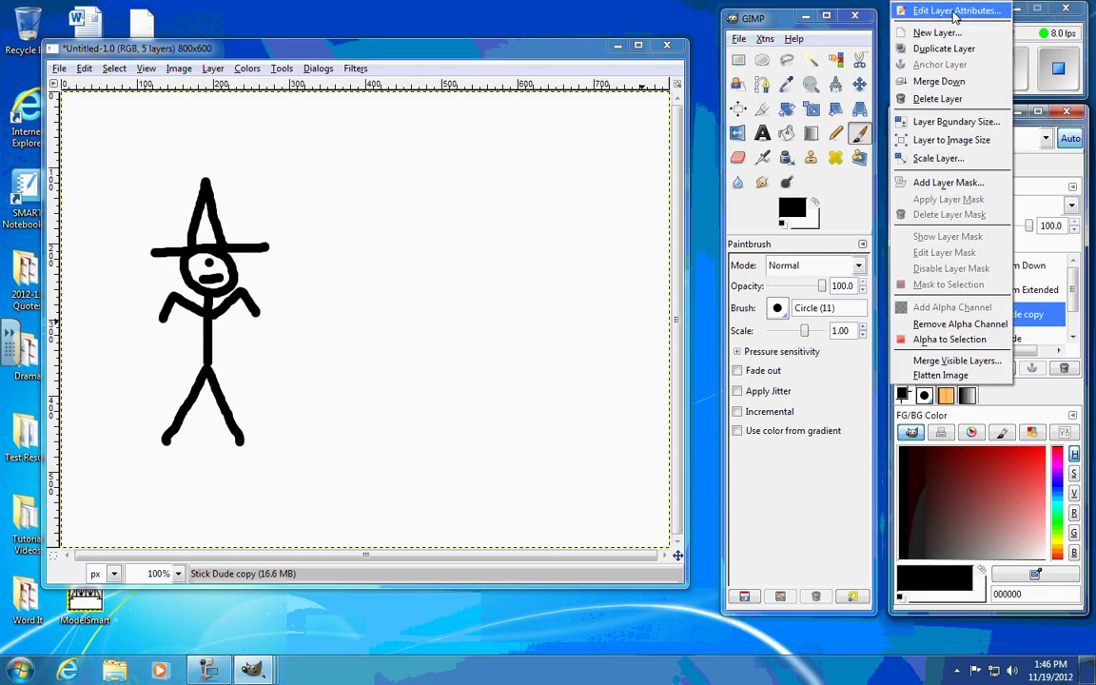
left_click(861, 12)
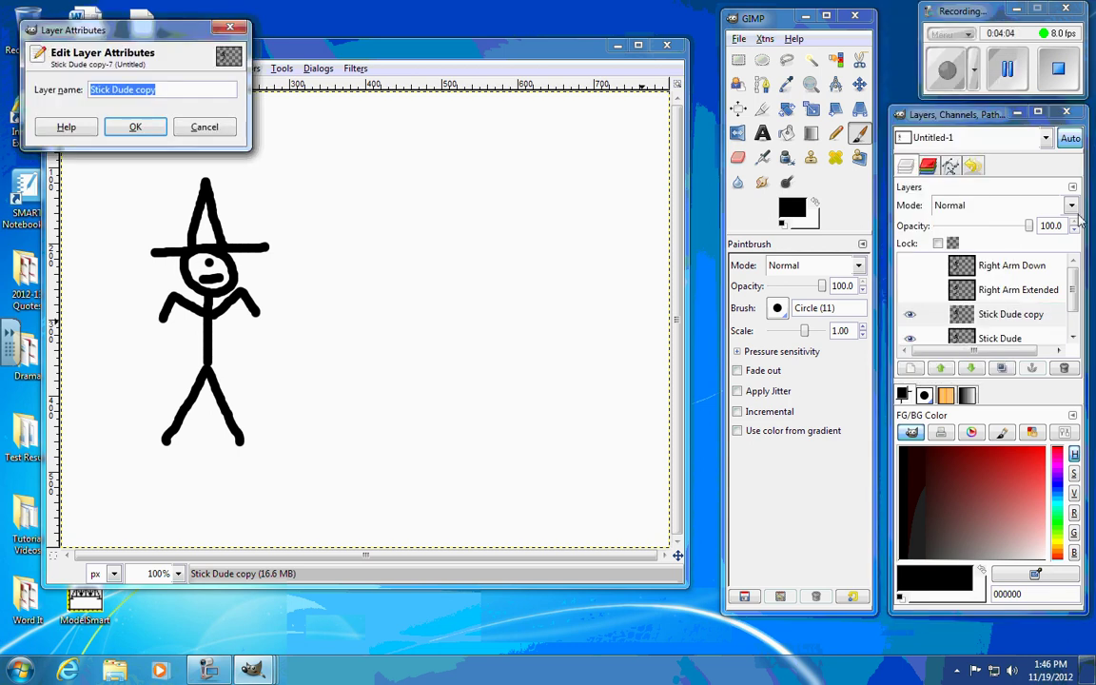
type("Left Arm Extended")
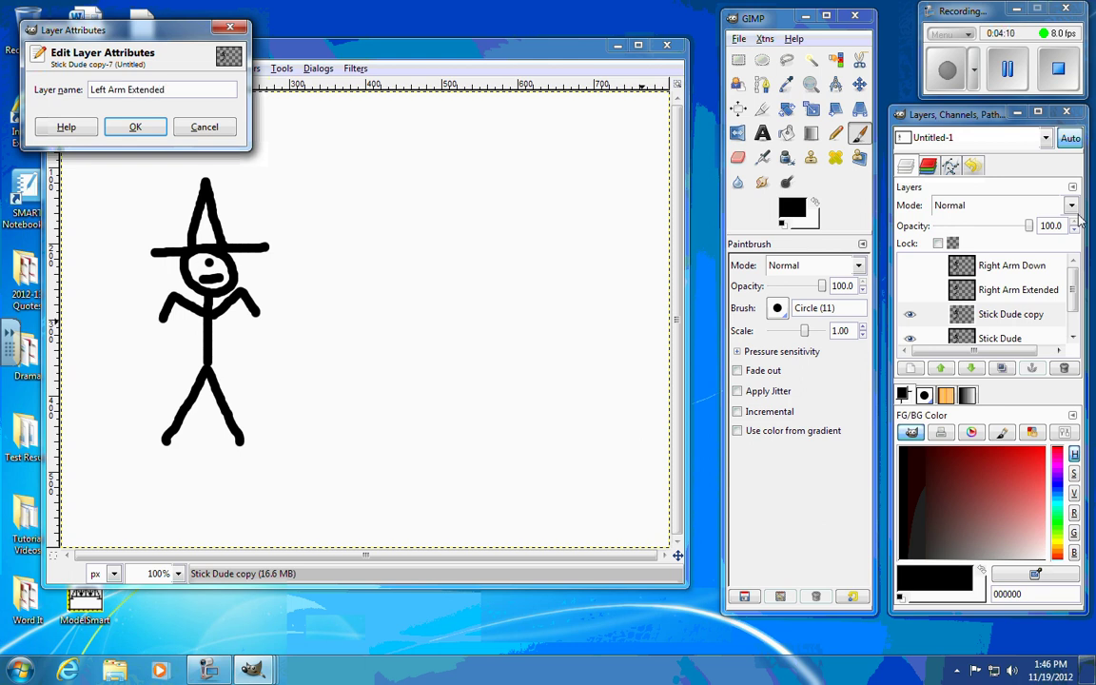
key("Return")
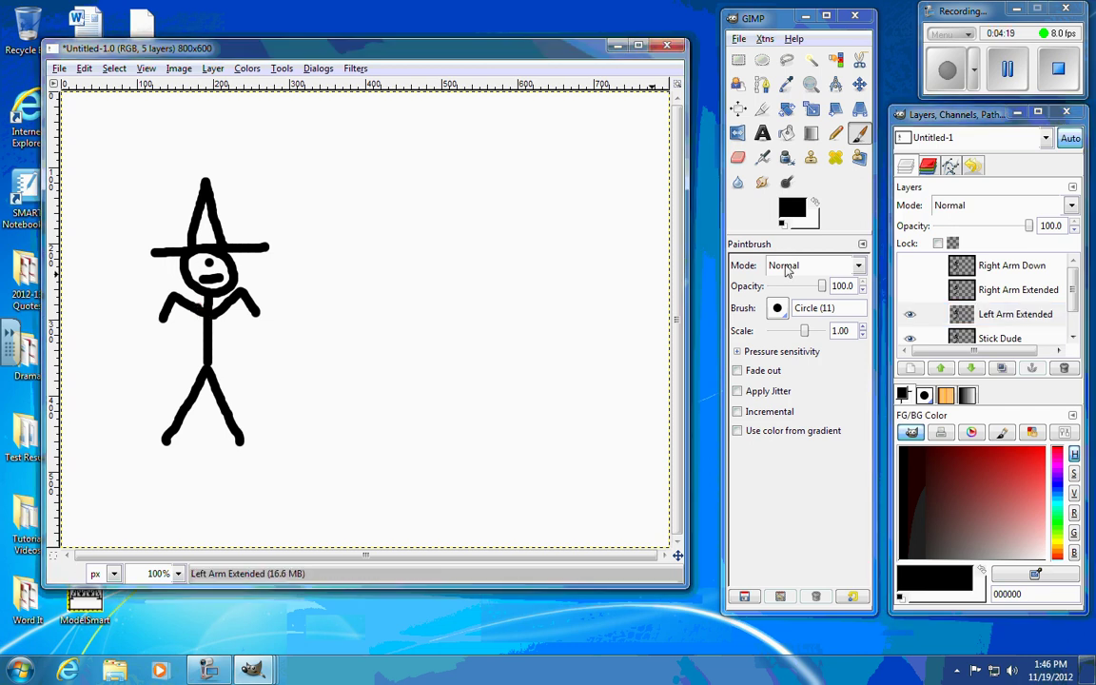
Hide the Stick Dude layer and replace the bent left-hand arm on Left Arm Extended with a straight horizontal one
left_click(738, 157)
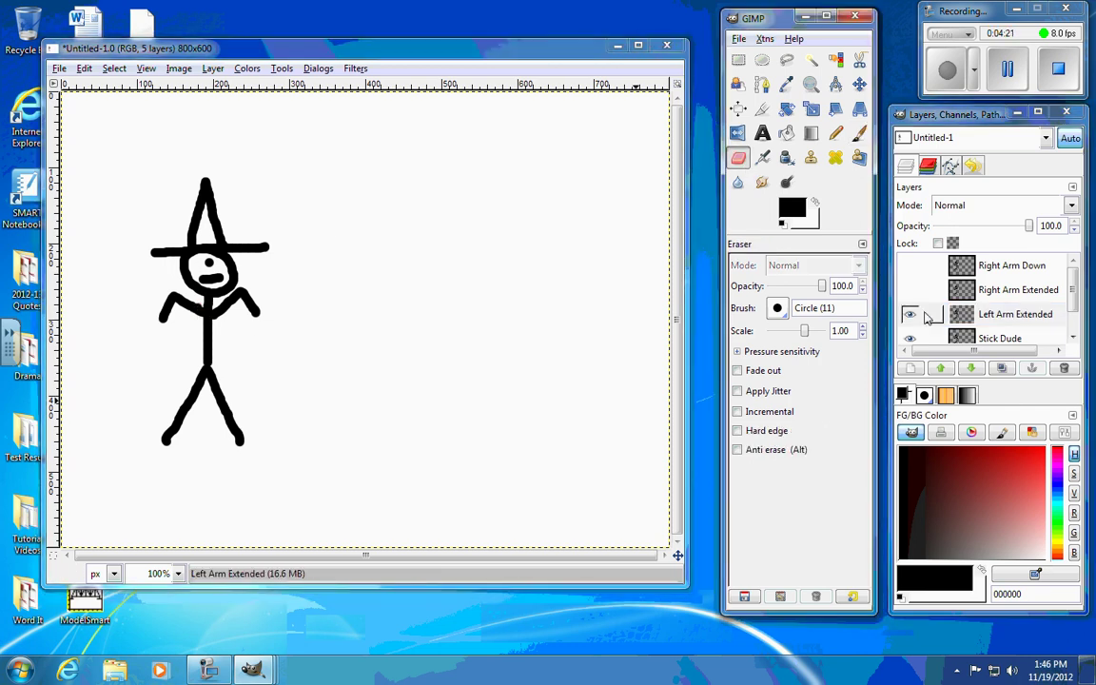
left_click(910, 315)
left_click(201, 310)
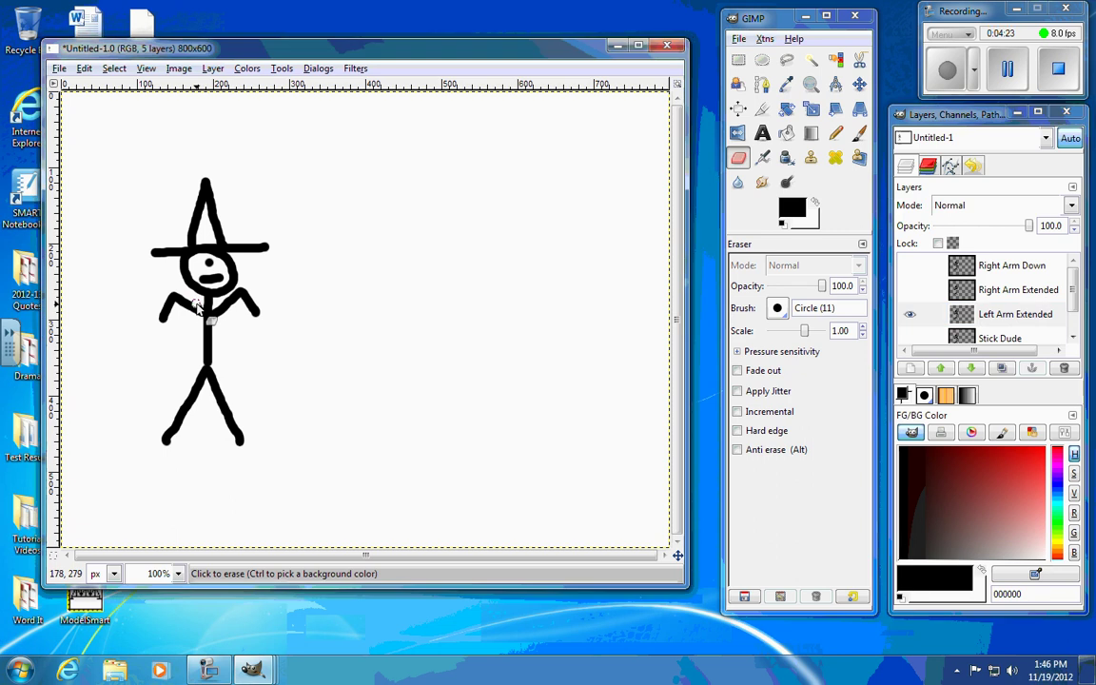
mouse_move(200, 312)
left_mouse_down()
mouse_move(189, 302)
mouse_move(167, 309)
left_mouse_up()
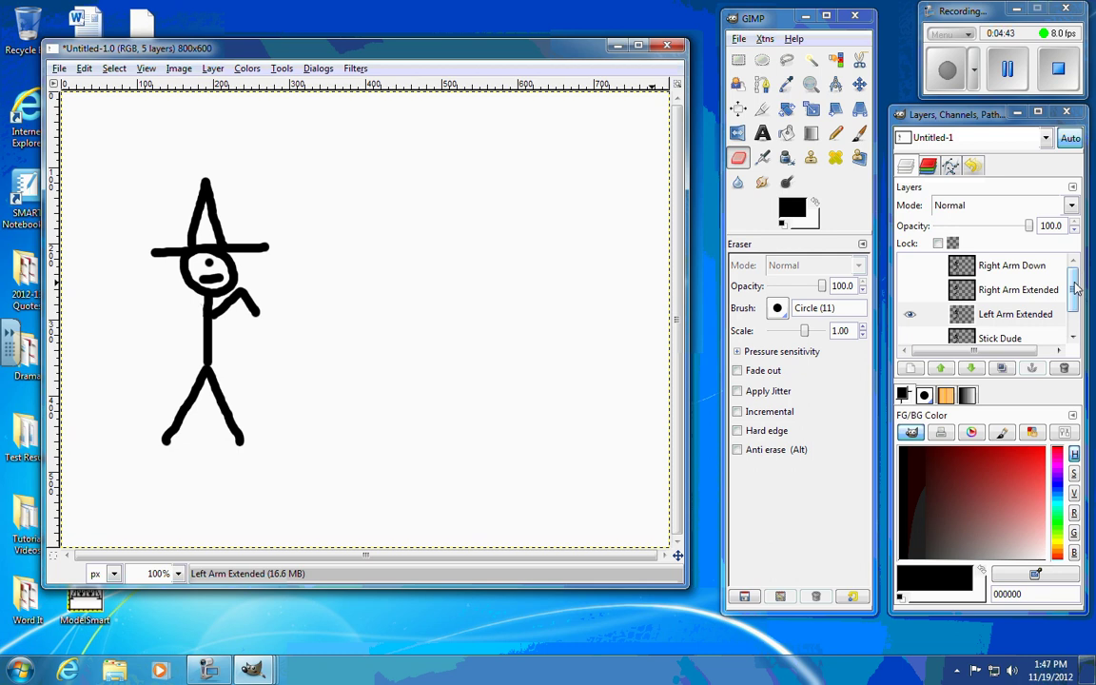
left_click(859, 134)
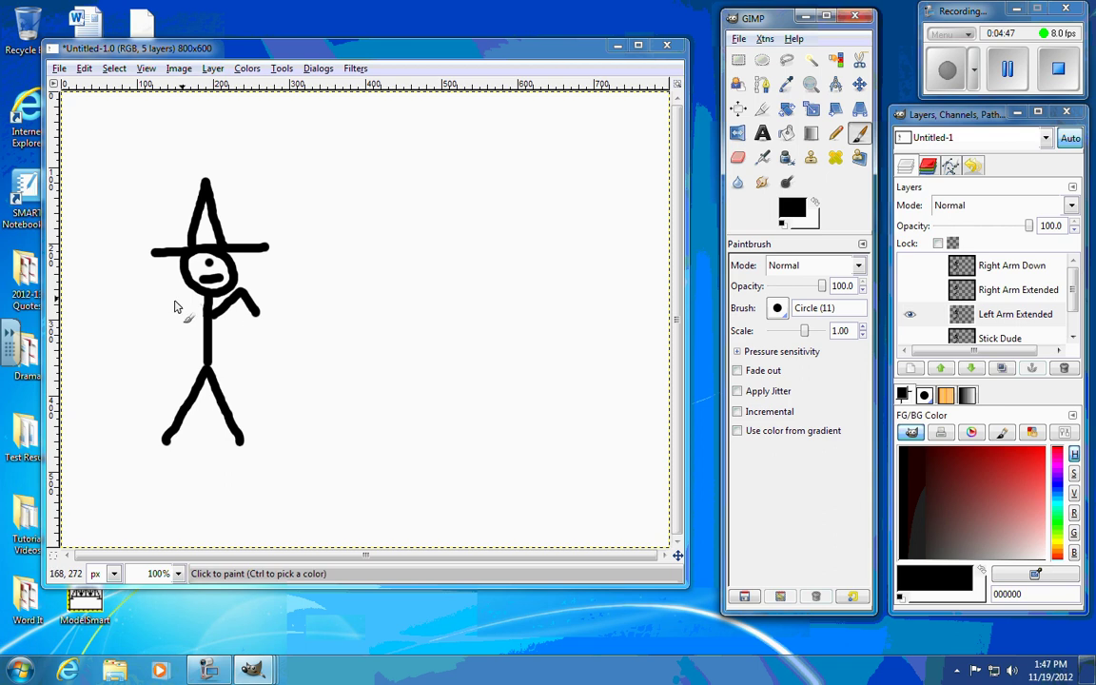
left_click_drag(203, 315, 132, 319)
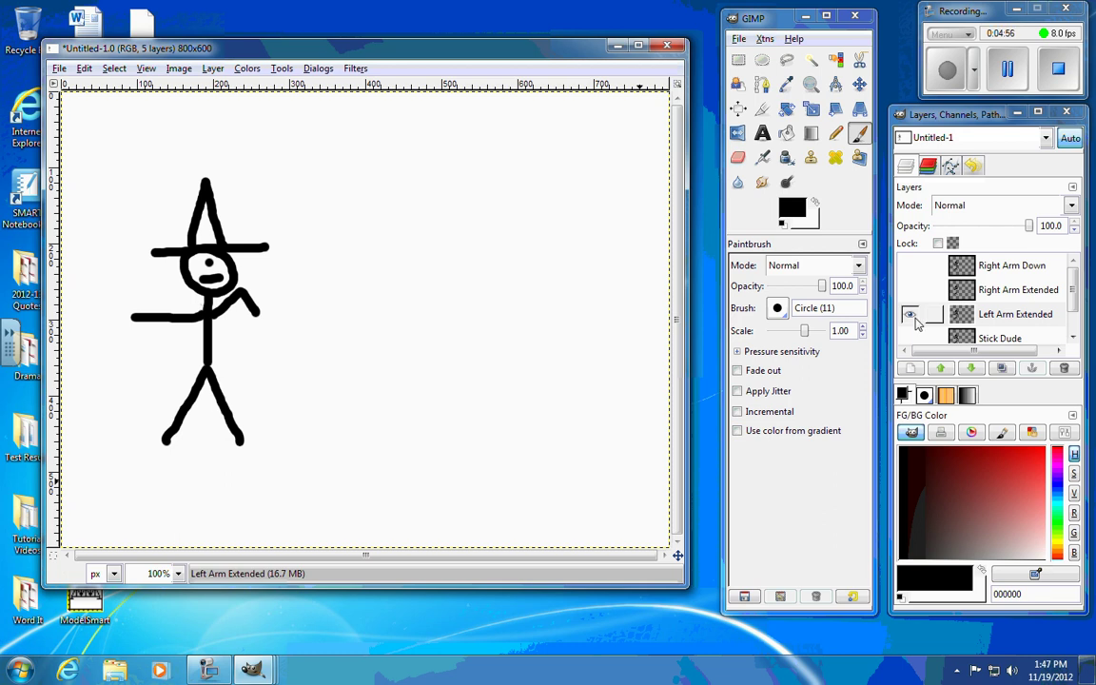
Duplicate the Left Arm Extended layer, name the copy Left Arm Down, and hide the original
left_click(1004, 327)
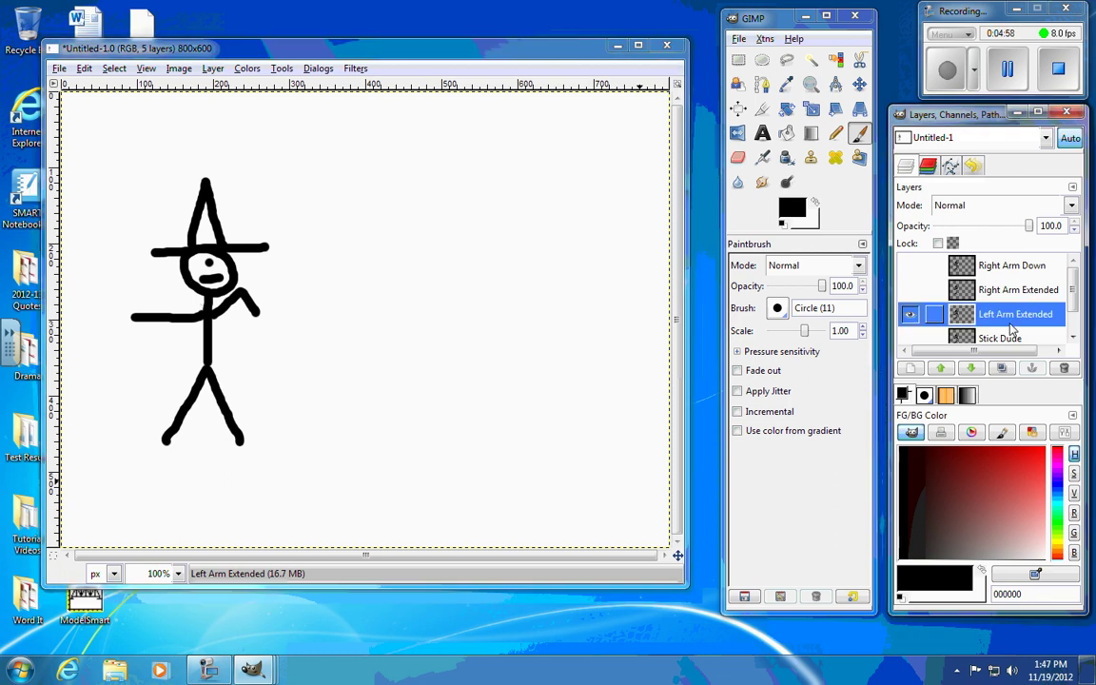
left_click(1007, 371)
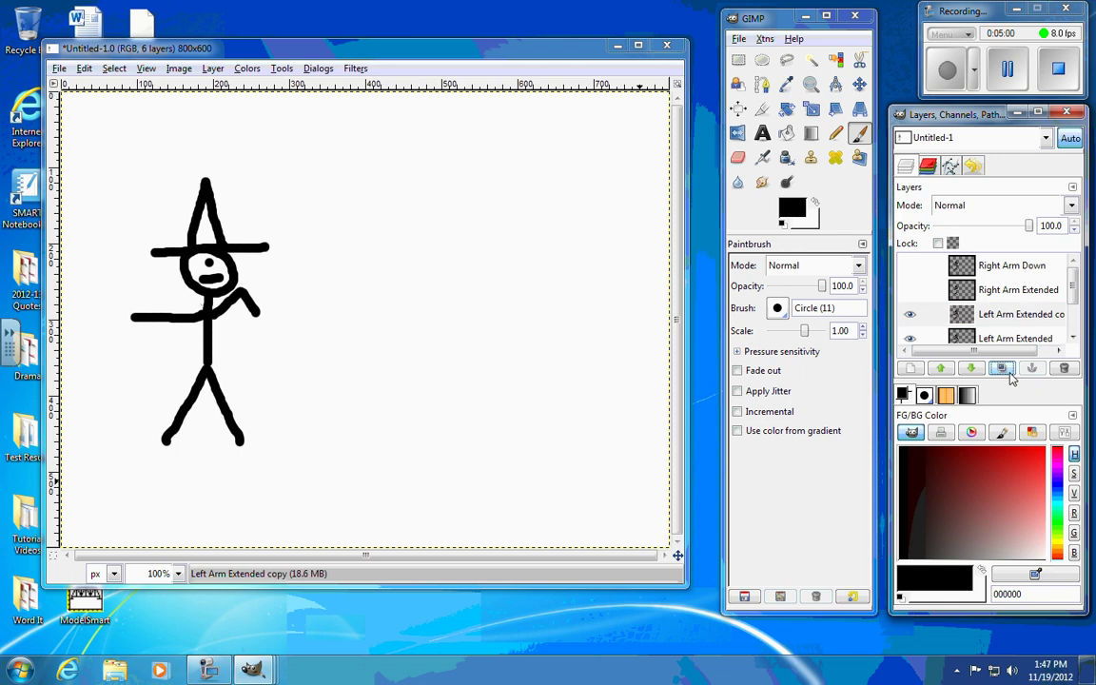
right_click(911, 324)
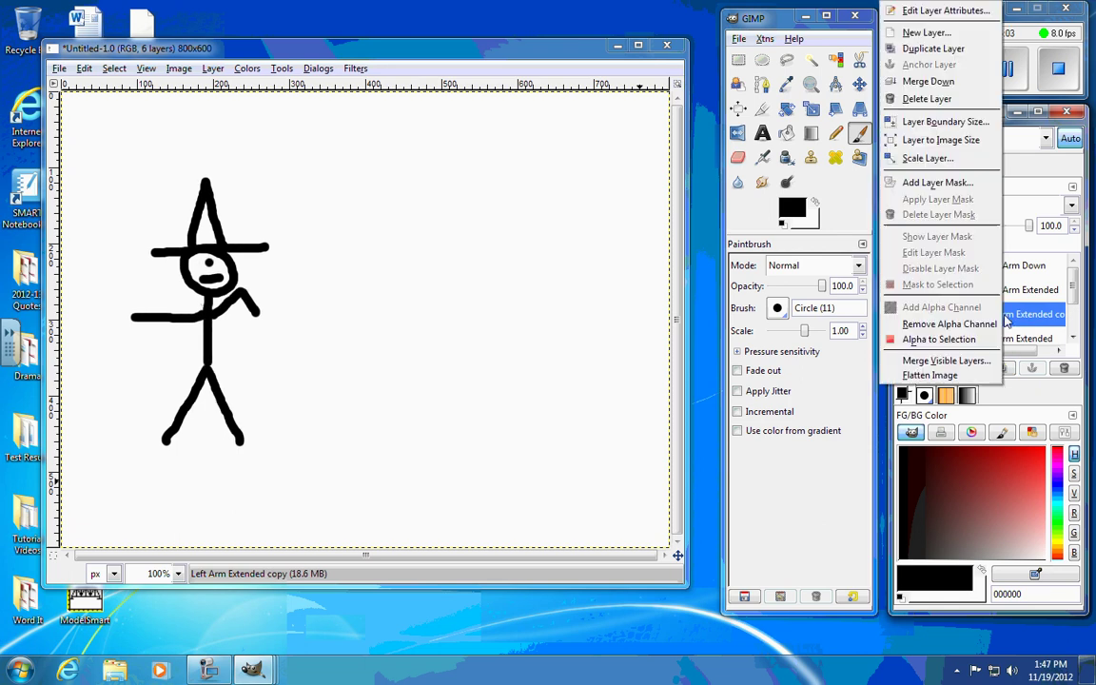
left_click(946, 11)
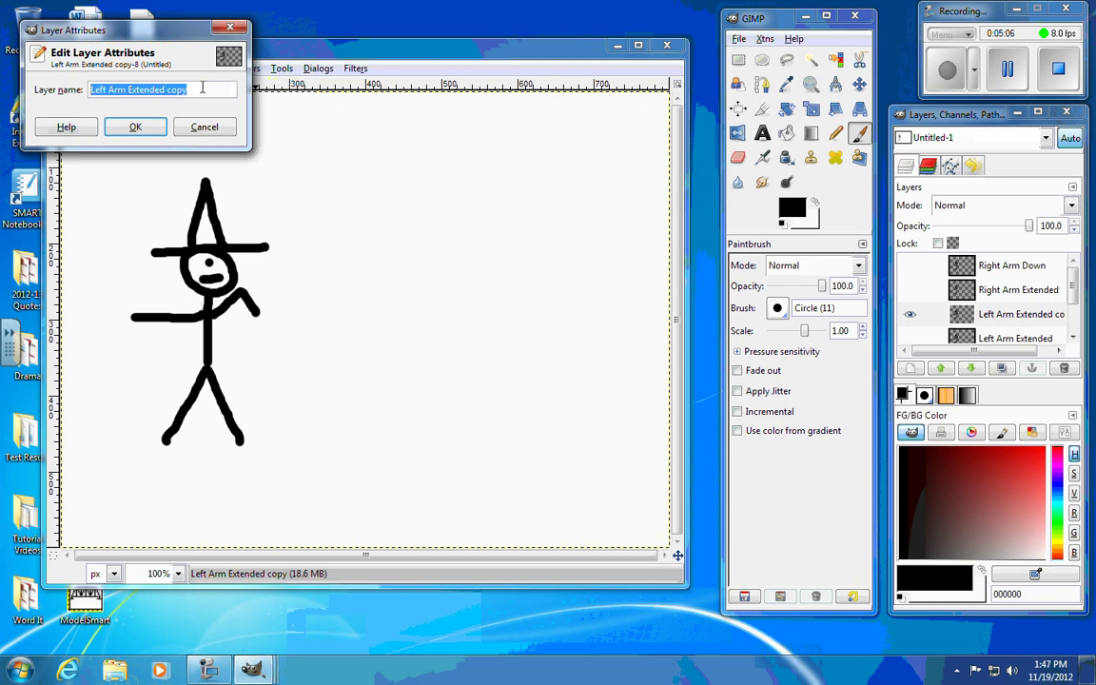
left_click_drag(202, 87, 88, 89)
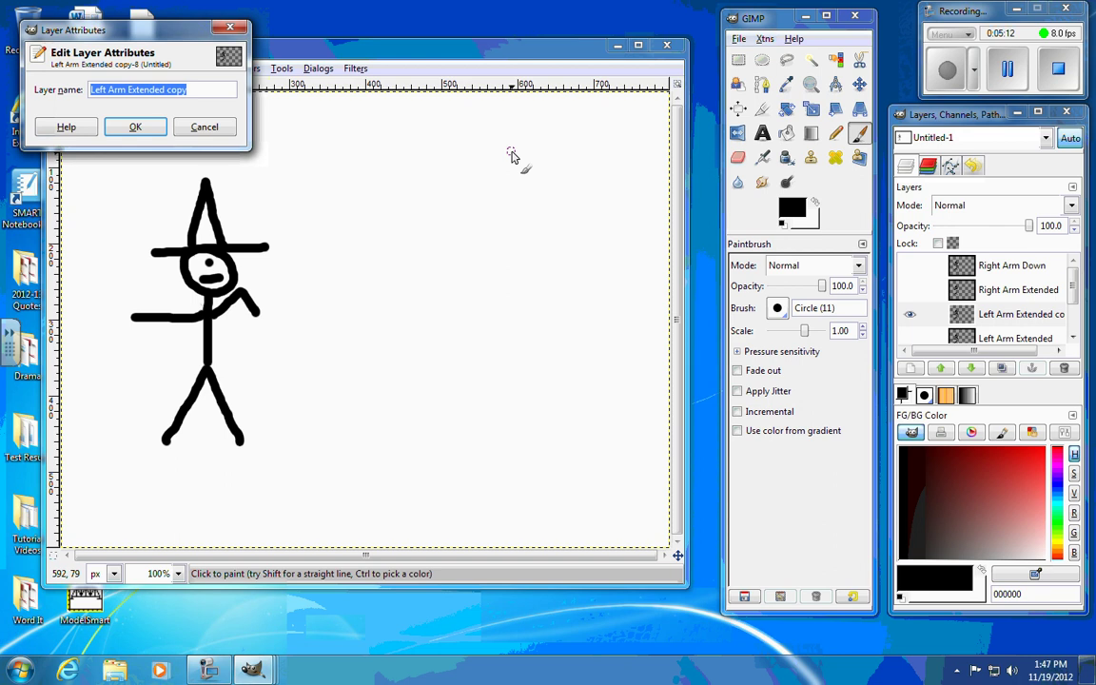
type("Left Arm Down")
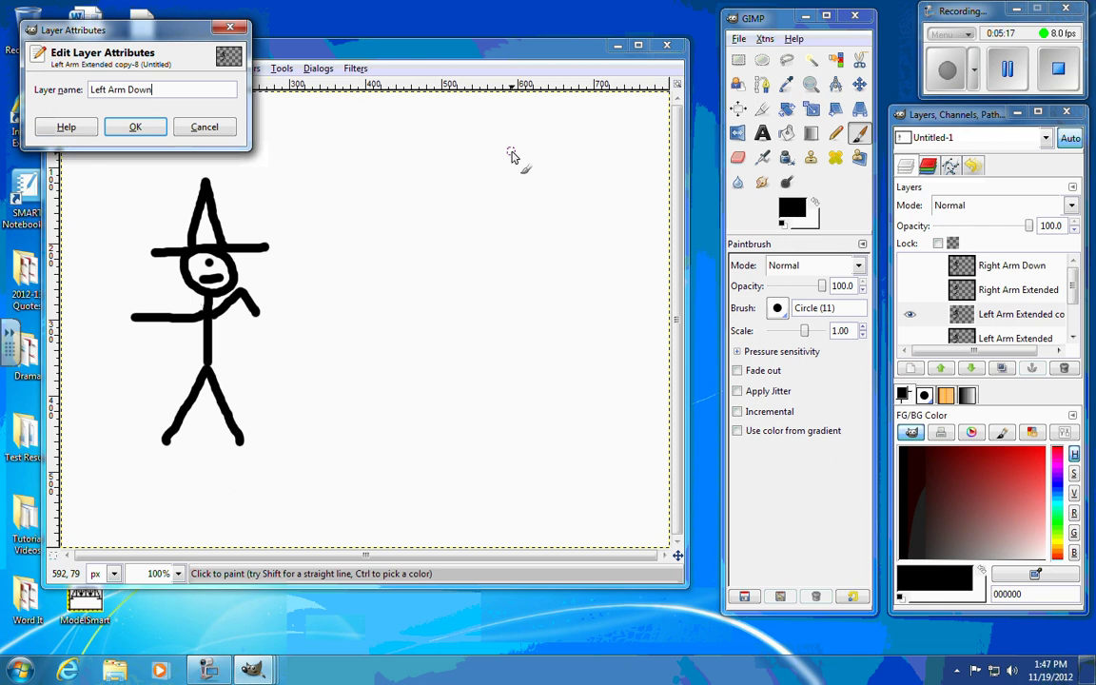
key("Return")
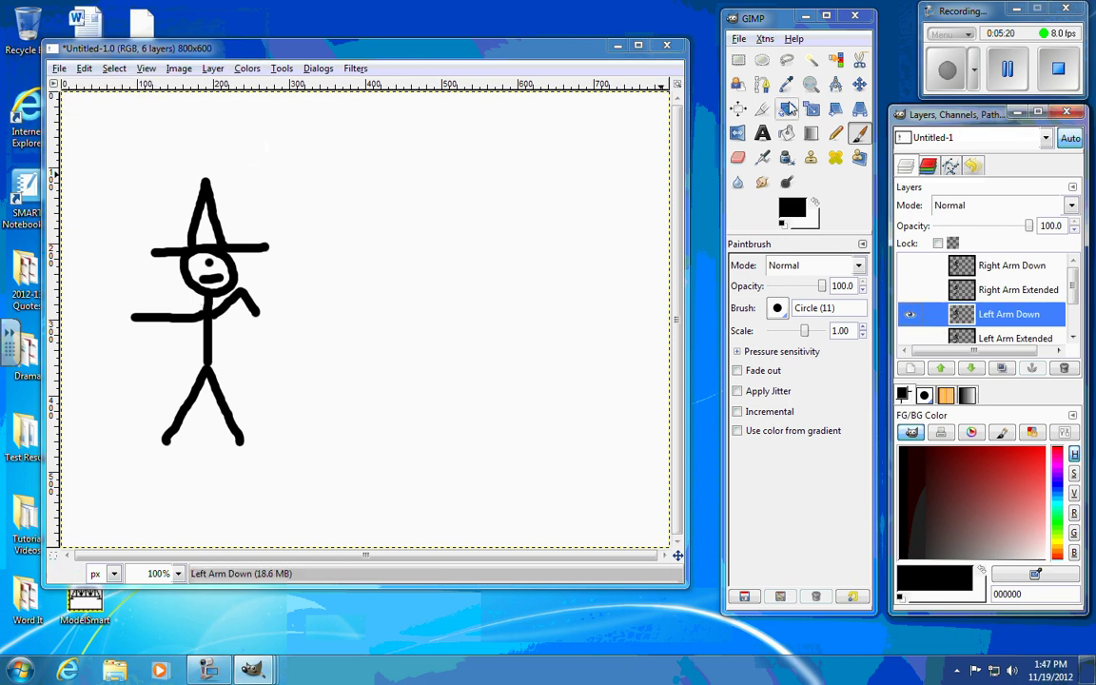
Erase the straight arm on Left Arm Down and paint one sloping downward and bent up at the elbow
left_click(739, 157)
left_click_drag(132, 322, 196, 324)
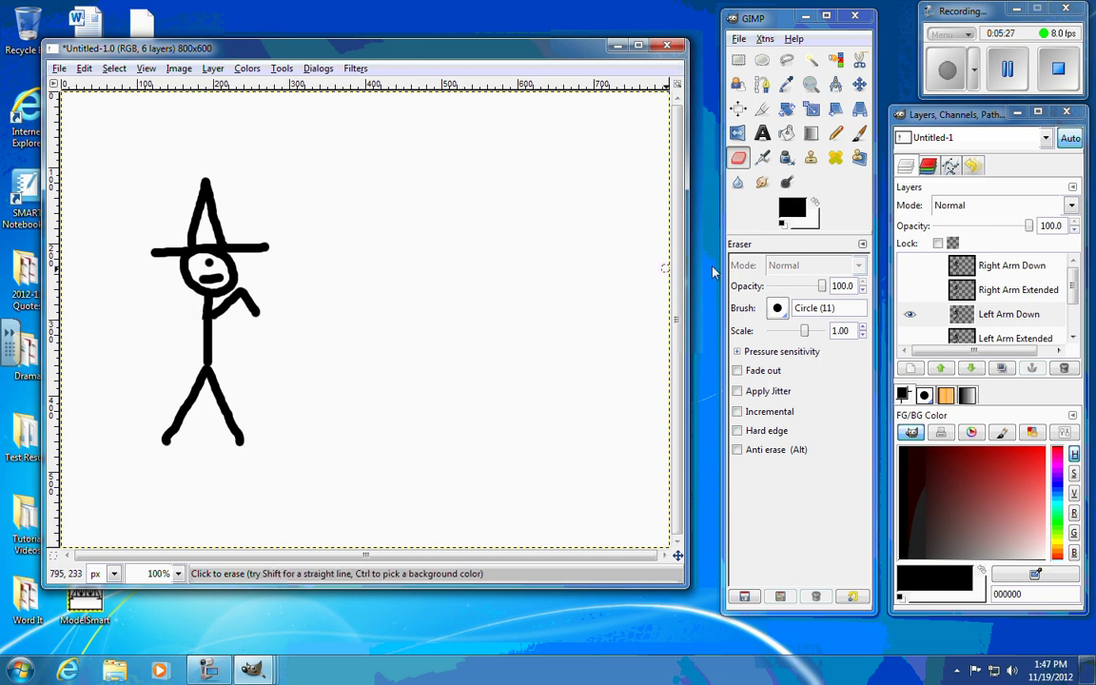
left_click(860, 137)
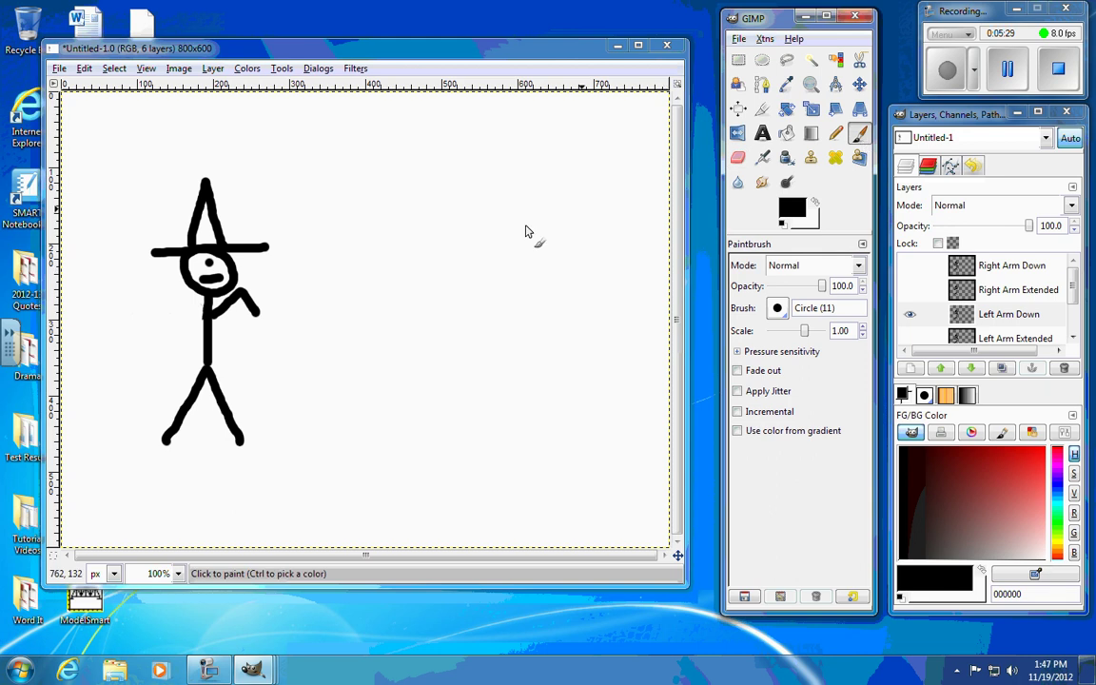
left_click_drag(201, 320, 156, 333)
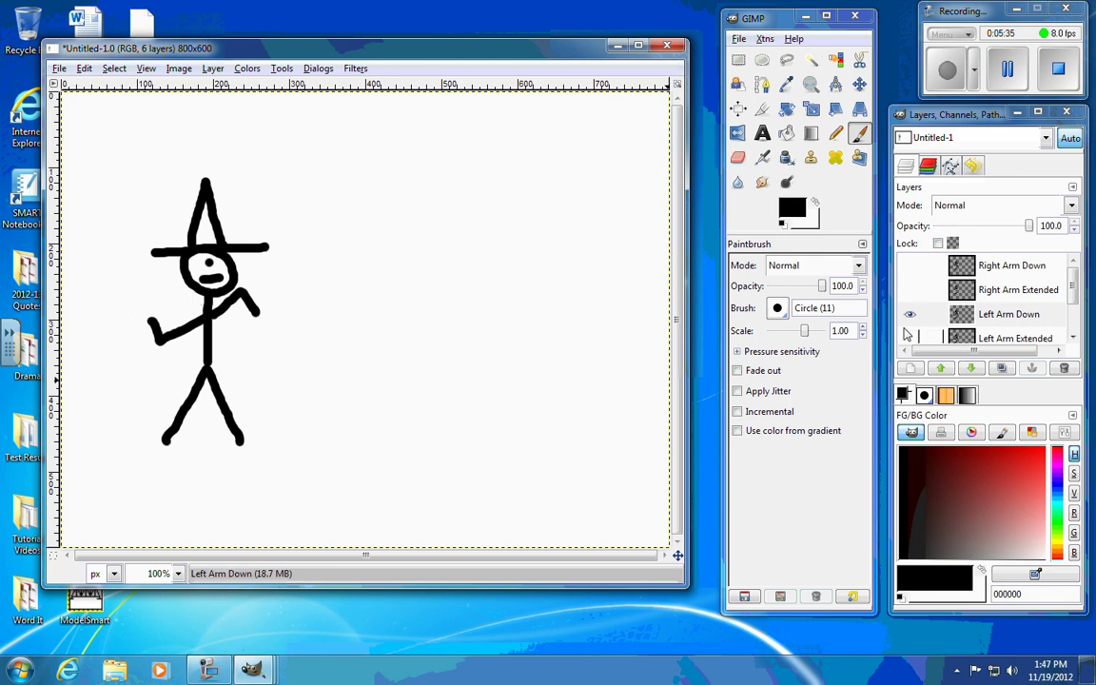
Turn on the visibility of the Stick Dude layer and all four left and right arm layers together
mouse_move(1078, 297)
left_mouse_down()
mouse_move(1079, 338)
mouse_move(1074, 283)
left_mouse_up()
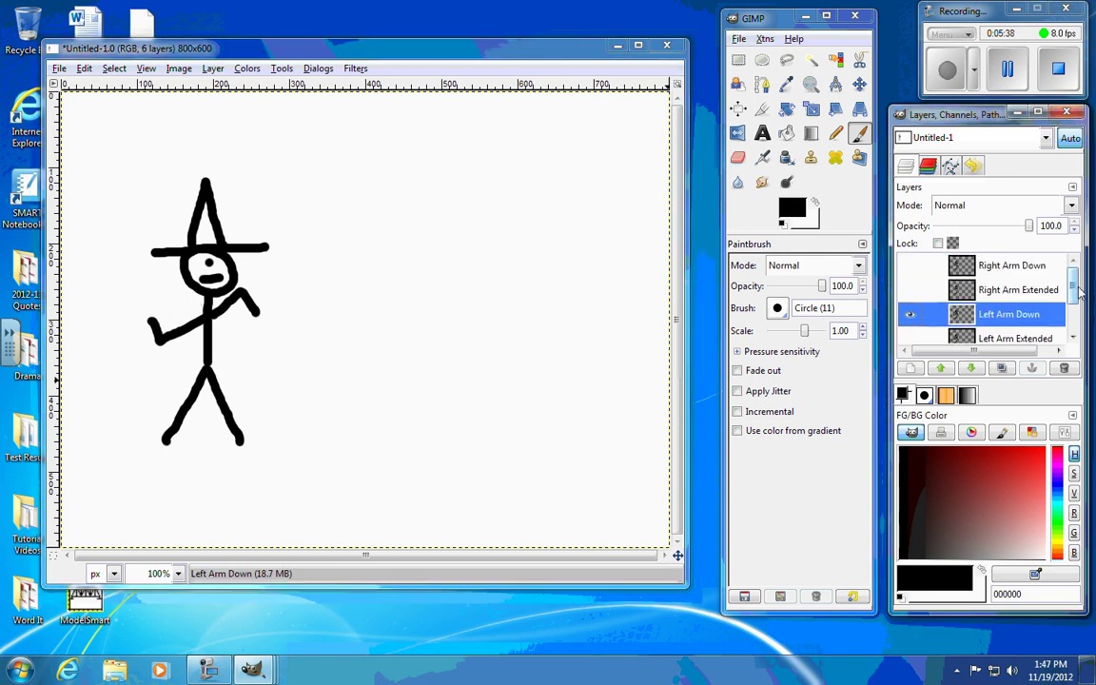
left_click(910, 314)
scroll(1078, 309, "down", 2)
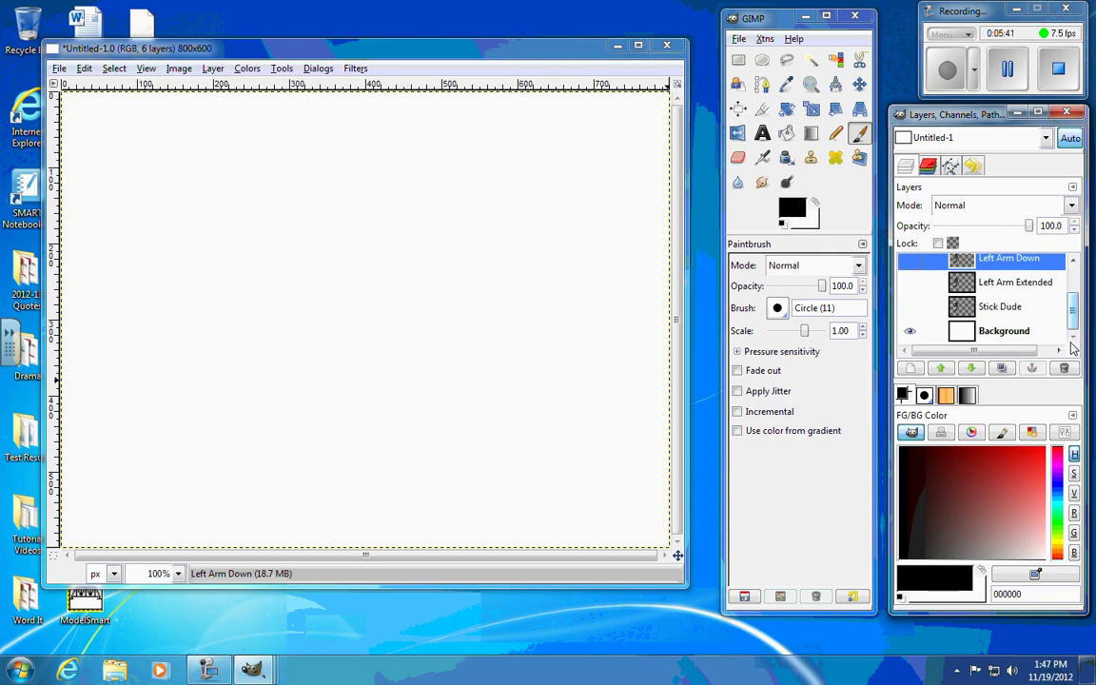
left_click(910, 306)
left_click(910, 282)
left_click(910, 260)
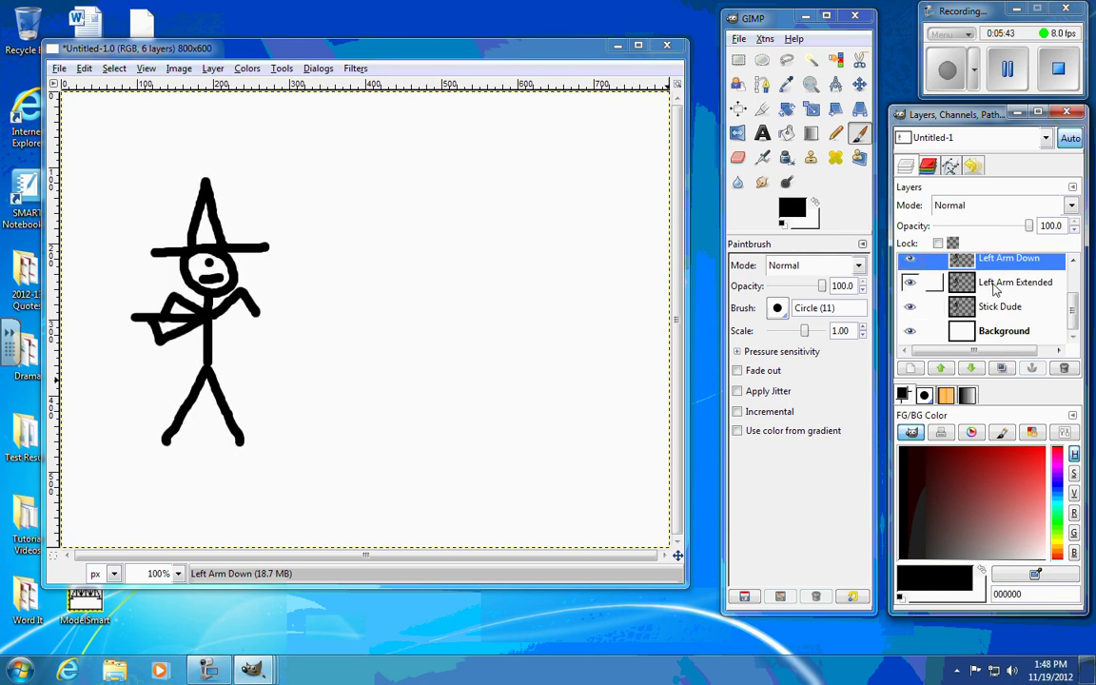
scroll(910, 269, "up", 1)
left_click(910, 264)
scroll(909, 271, "up", 1)
left_click(909, 268)
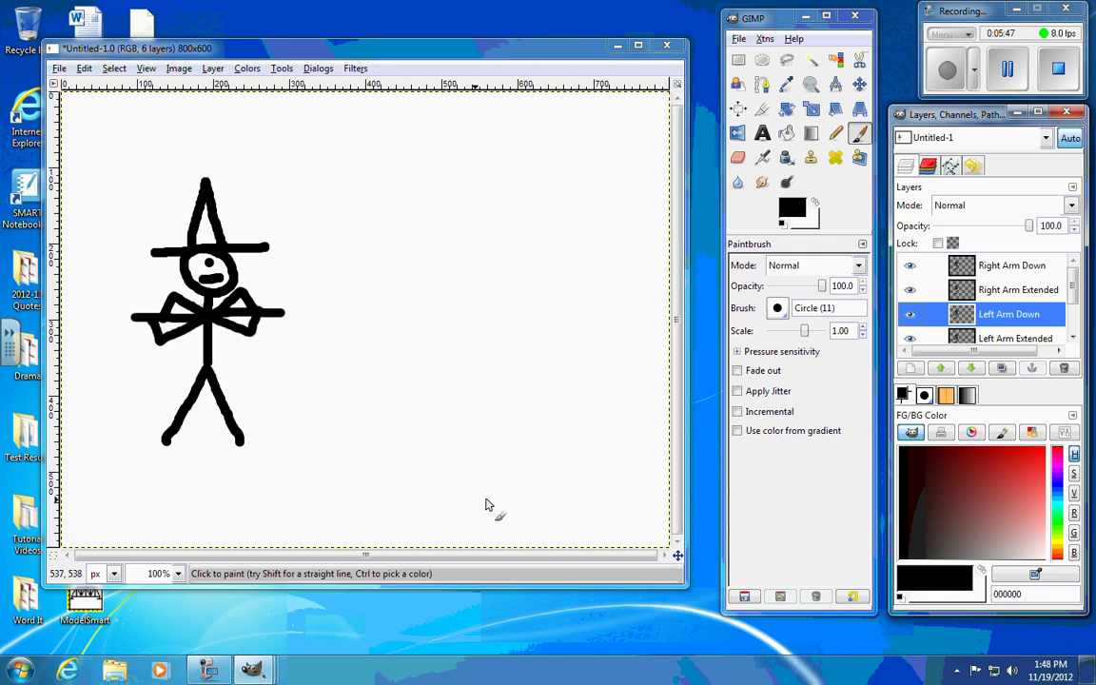
Hide the Stick Dude layer and all four arm layers, leaving only the Background shown
left_click(910, 265)
left_click(909, 289)
left_click(910, 314)
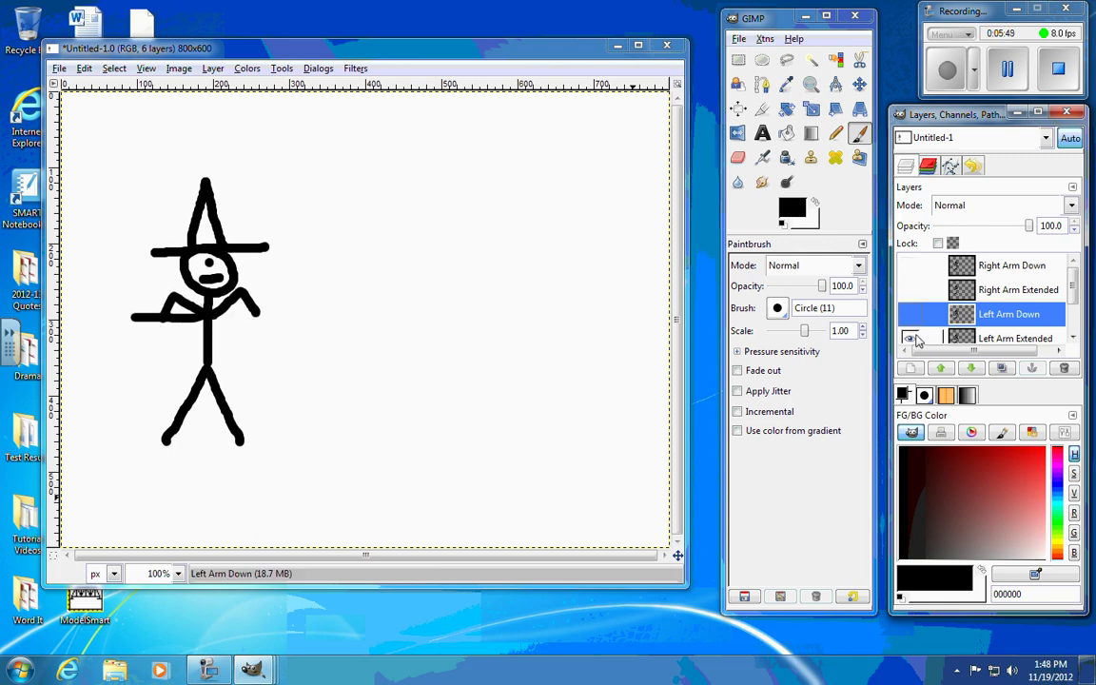
left_click(910, 337)
scroll(912, 328, "down", 1)
left_click(911, 326)
scroll(912, 329, "down", 1)
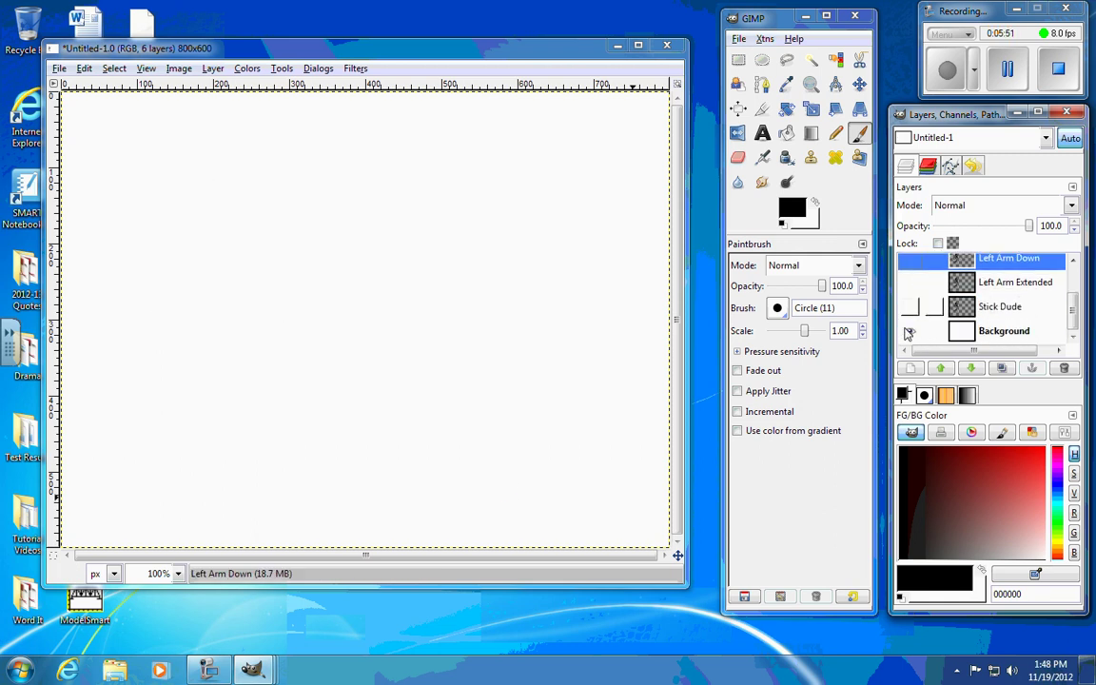
Toggle the Background off and on, and turn on the visibility of the Stick Dude and Left Arm Extended layers
left_click(916, 332)
left_click(912, 331)
left_click(910, 308)
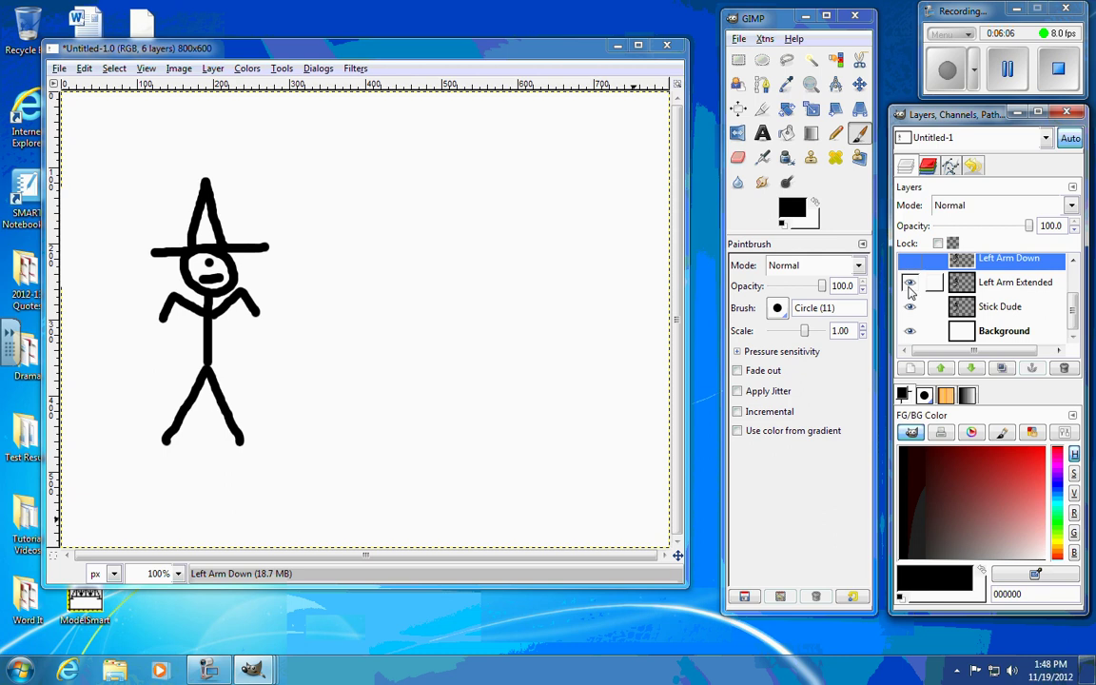
left_click(910, 283)
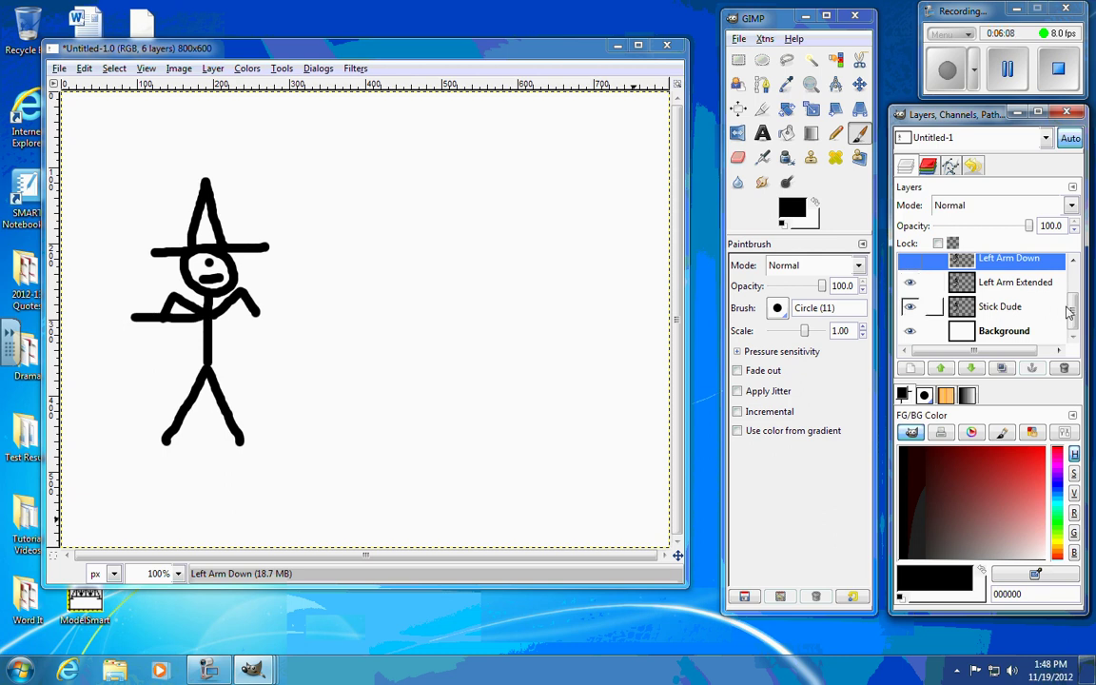
left_click_drag(1076, 317, 1076, 312)
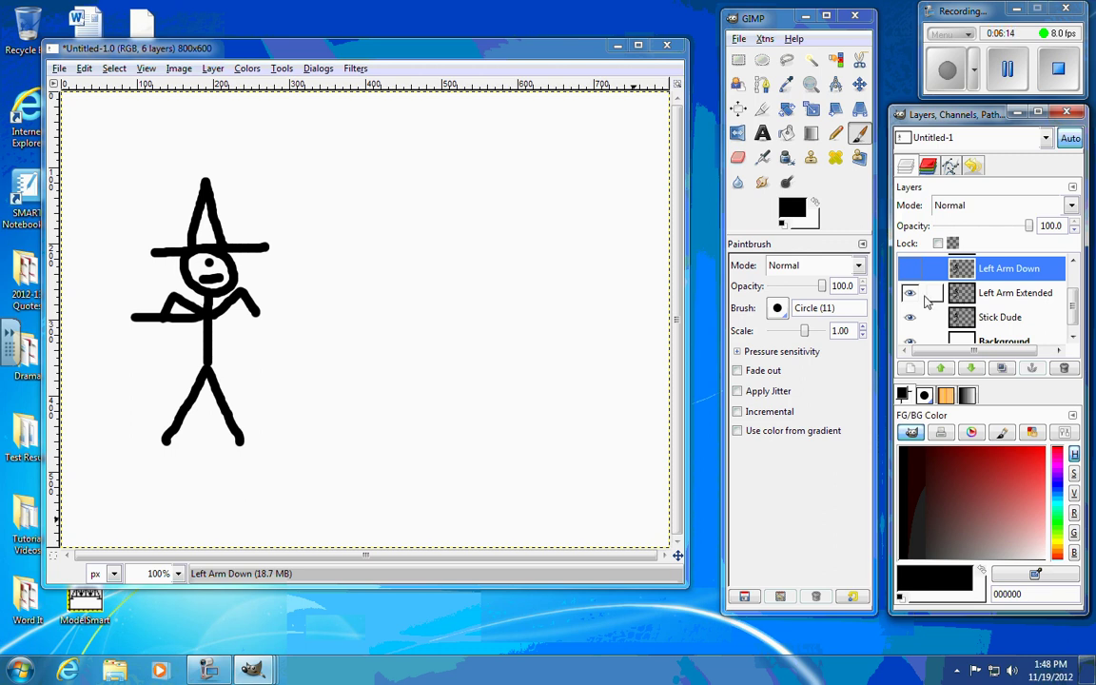
Turn on the visibility of the Left Arm Down, Right Arm Extended and Right Arm Down layers
scroll(1056, 307, "up", 2)
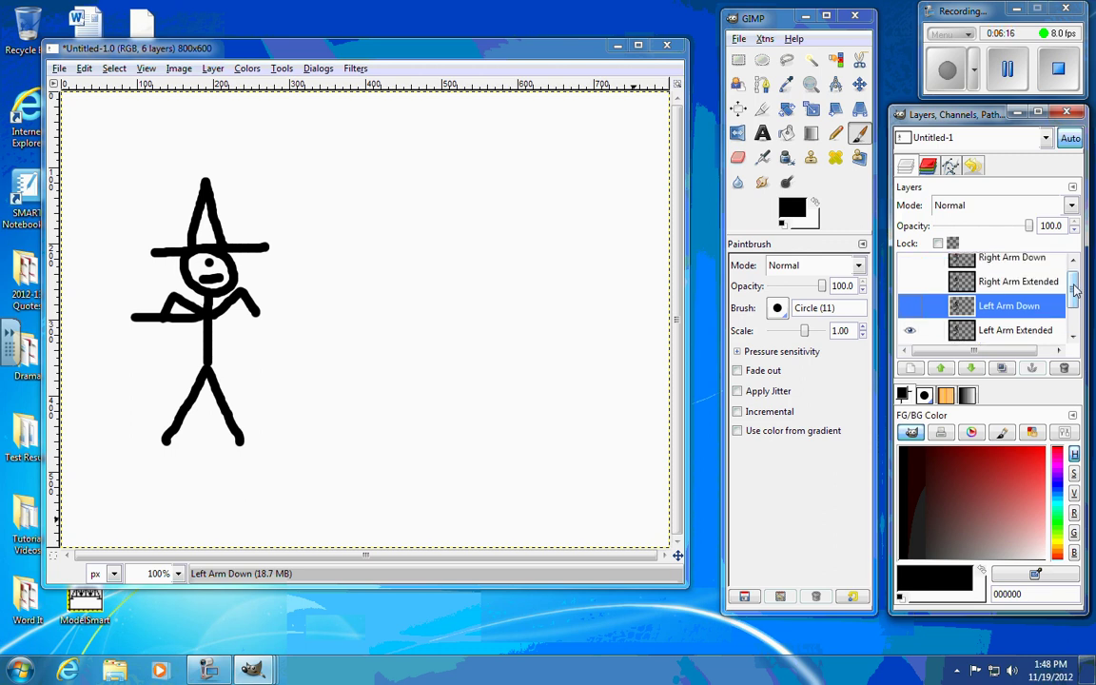
scroll(1061, 307, "down", 1)
left_click(910, 291)
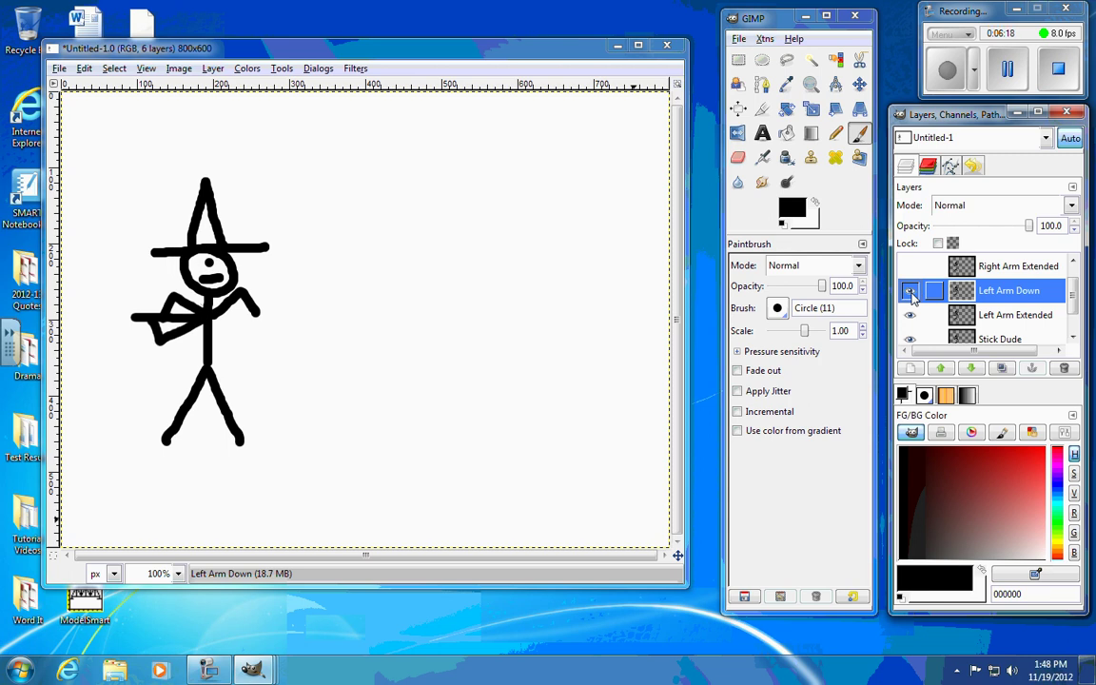
scroll(911, 295, "up", 1)
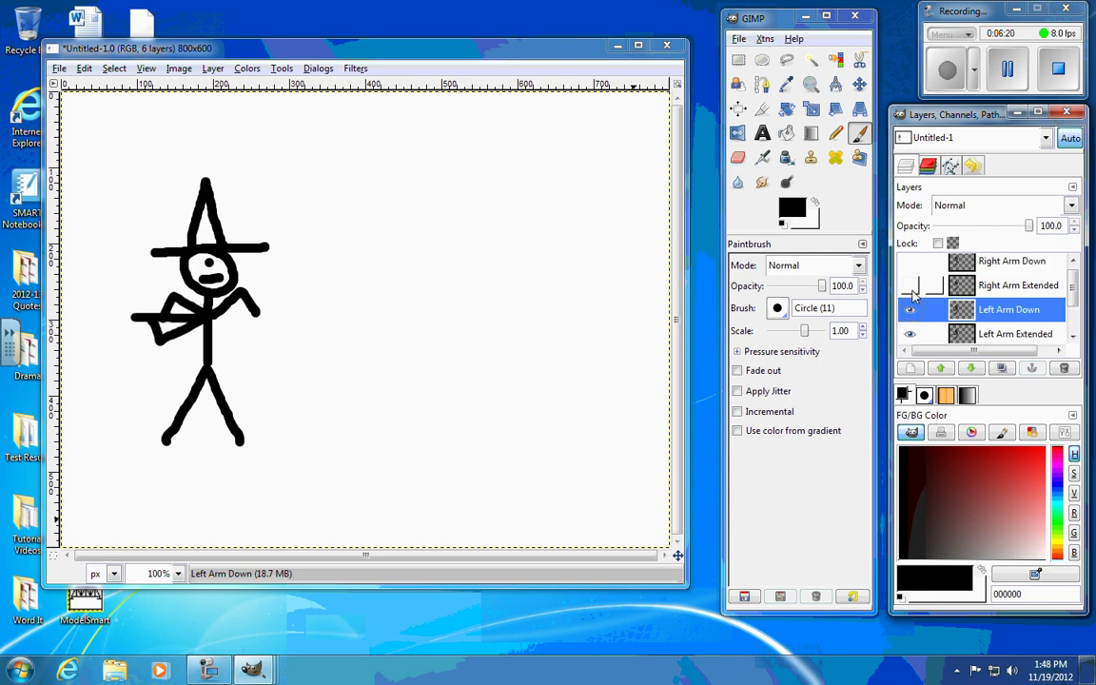
left_click(912, 286)
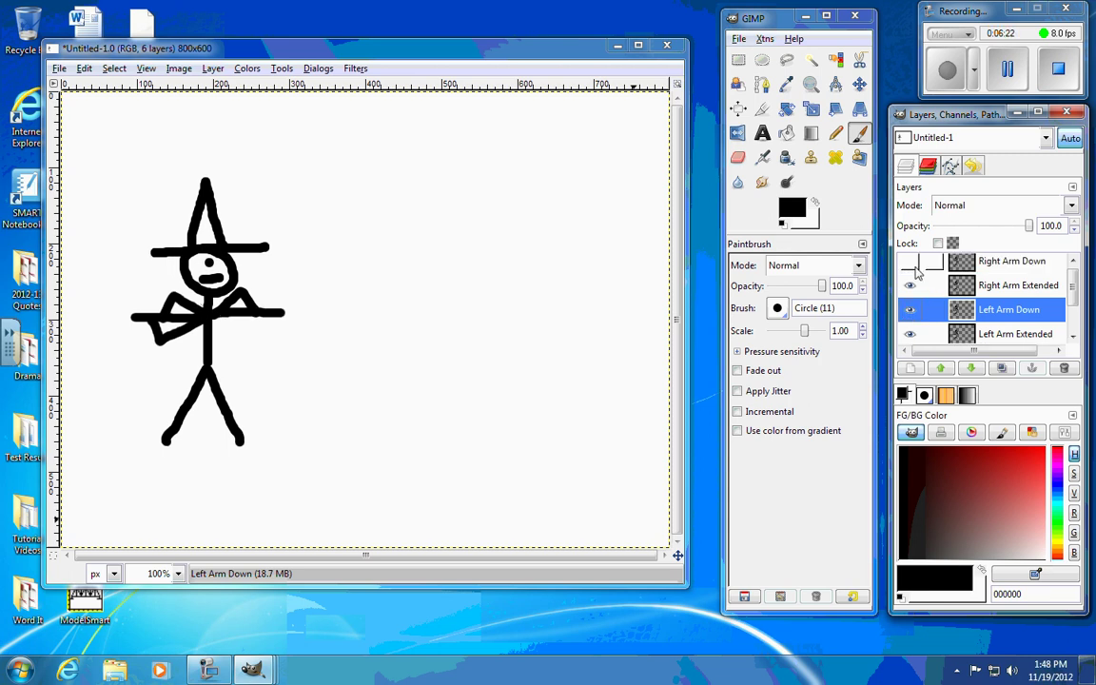
left_click(913, 270)
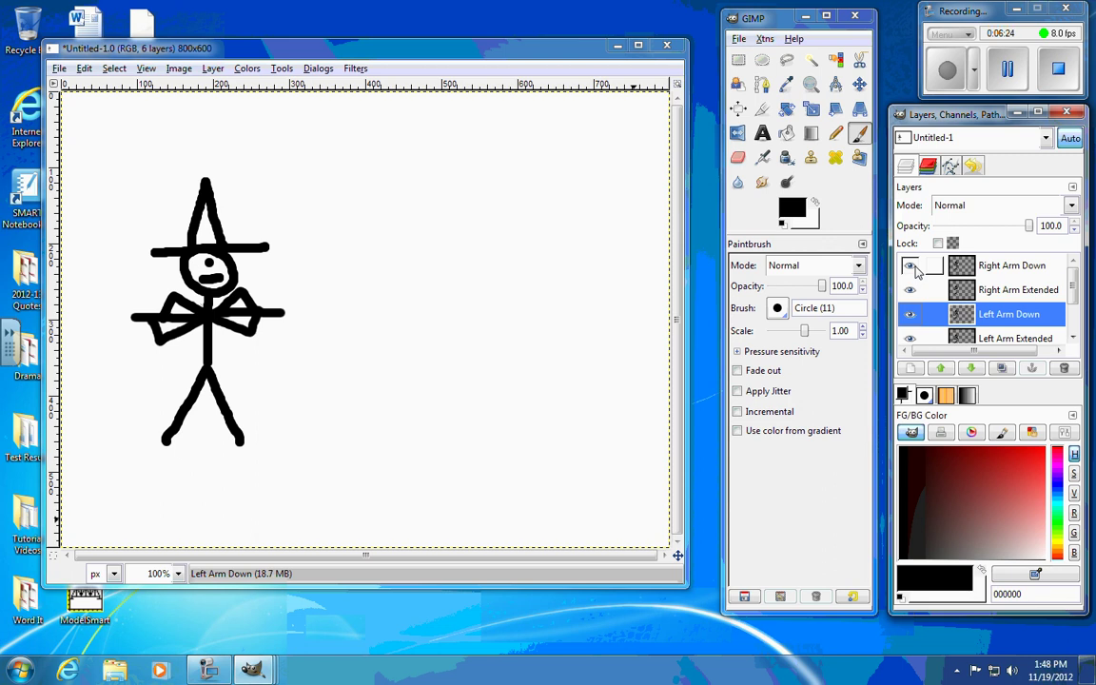
Hide all four arm layers and the Stick Dude layer, leaving only the Background shown
left_click(911, 289)
left_click(912, 338)
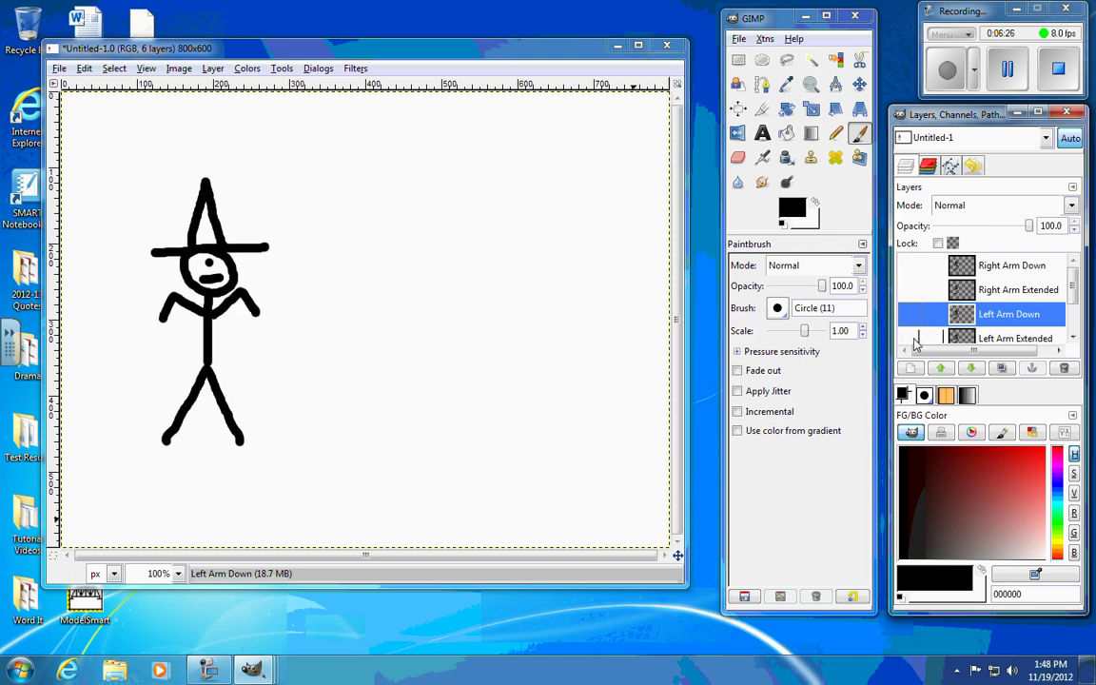
scroll(911, 329, "down", 2)
left_click(911, 328)
scroll(911, 328, "down", 1)
scroll(912, 328, "up", 2)
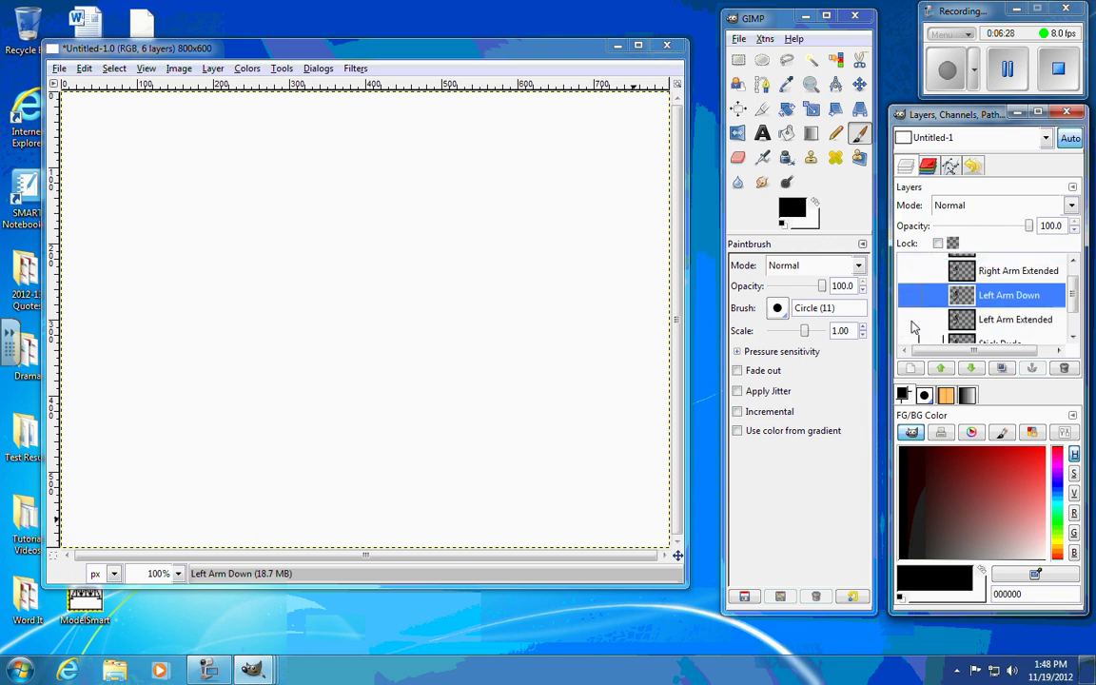
Show the layers again one by one from Stick Dude up through both left arm and both right arm layers
scroll(911, 328, "down", 1)
left_click(911, 326)
left_click(910, 300)
left_click(911, 276)
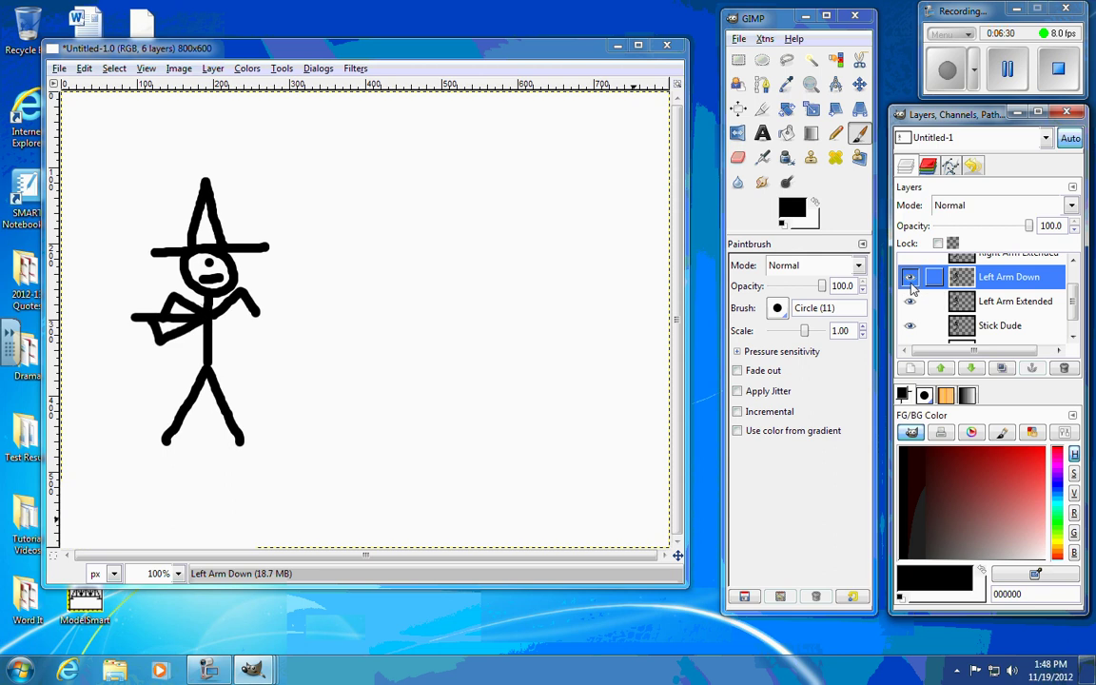
scroll(912, 289, "up", 1)
left_click(911, 290)
left_click(911, 265)
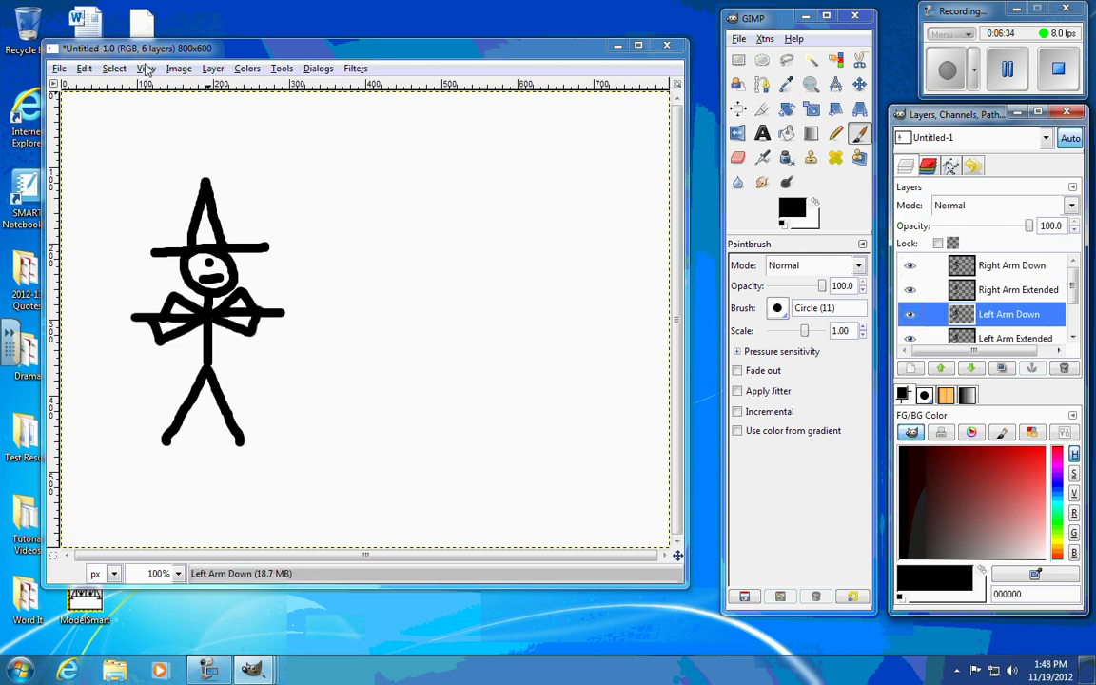
Preview the layers with the Animation Playback filter, play the animation, and close the preview
left_click(357, 69)
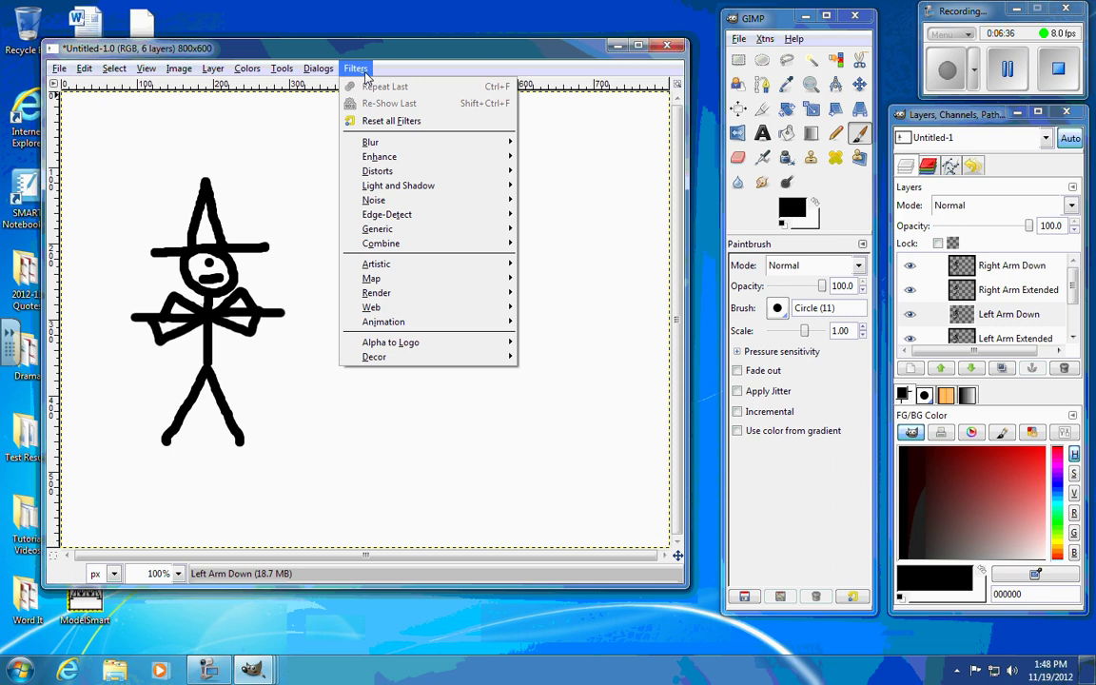
mouse_move(319, 70)
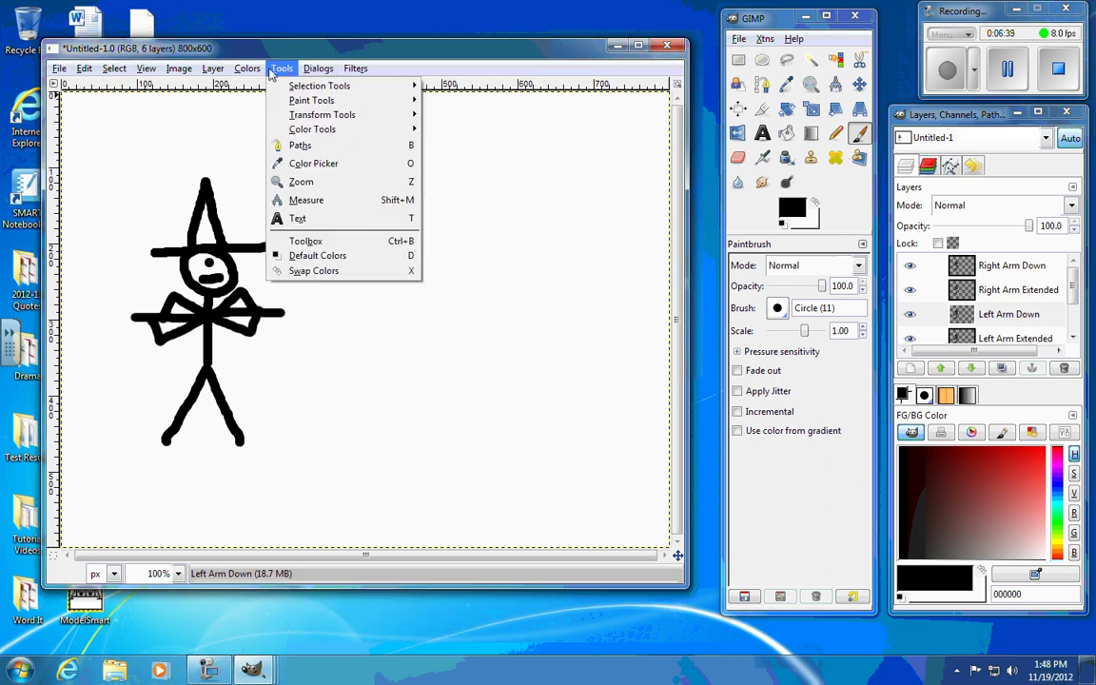
mouse_move(211, 75)
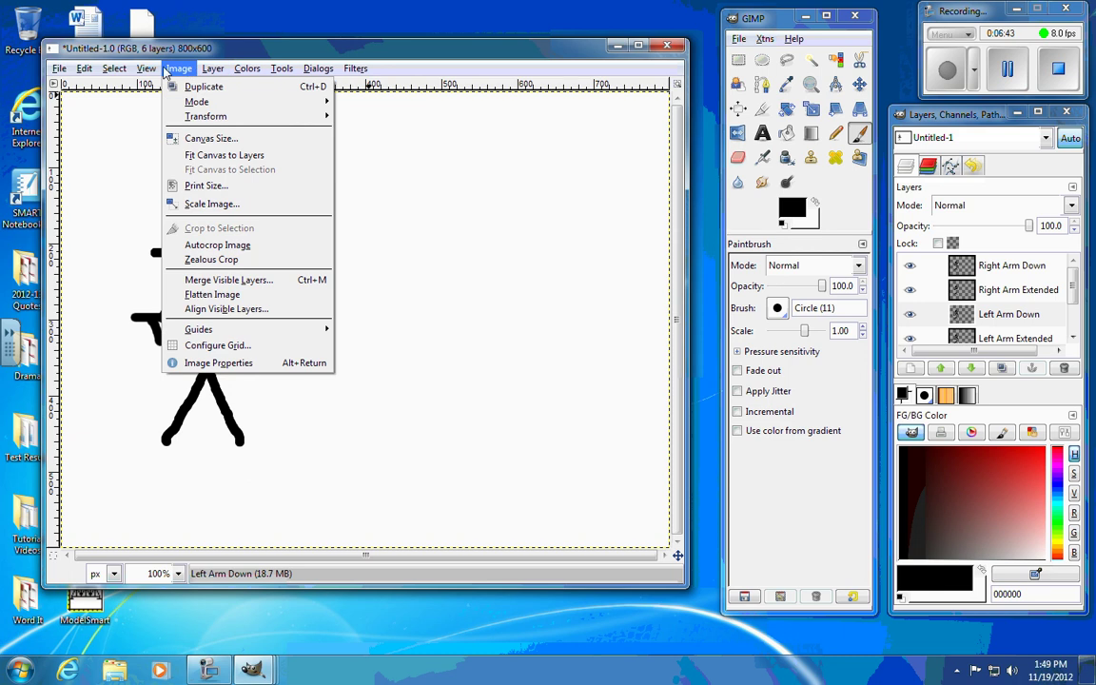
mouse_move(150, 74)
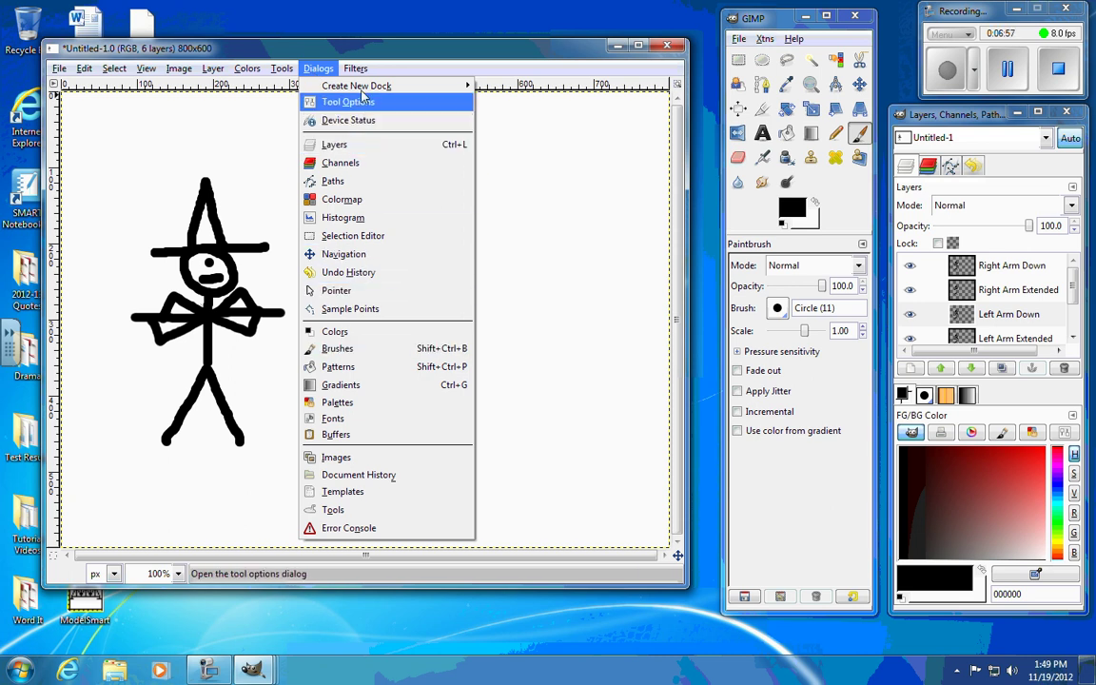
mouse_move(357, 75)
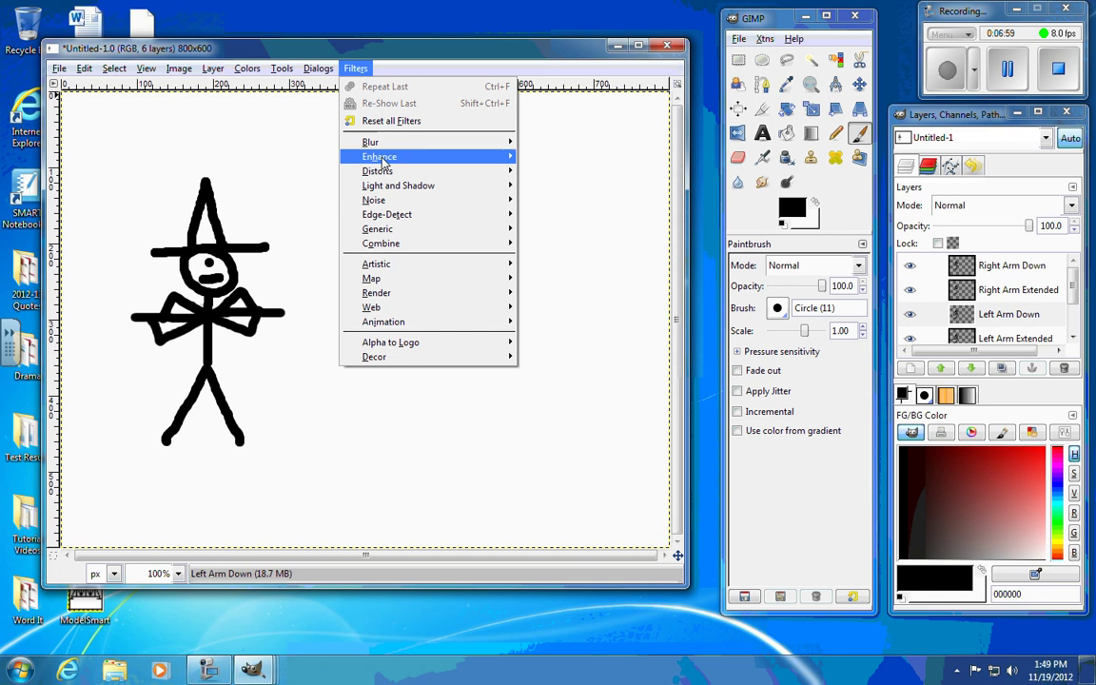
mouse_move(412, 327)
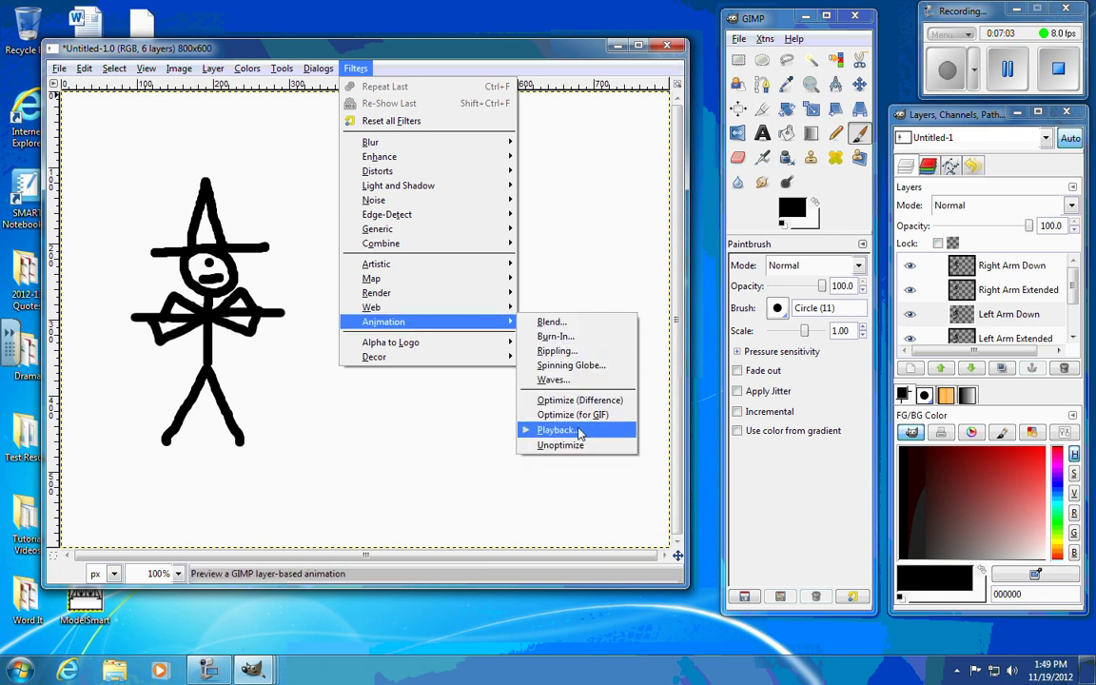
left_click(559, 430)
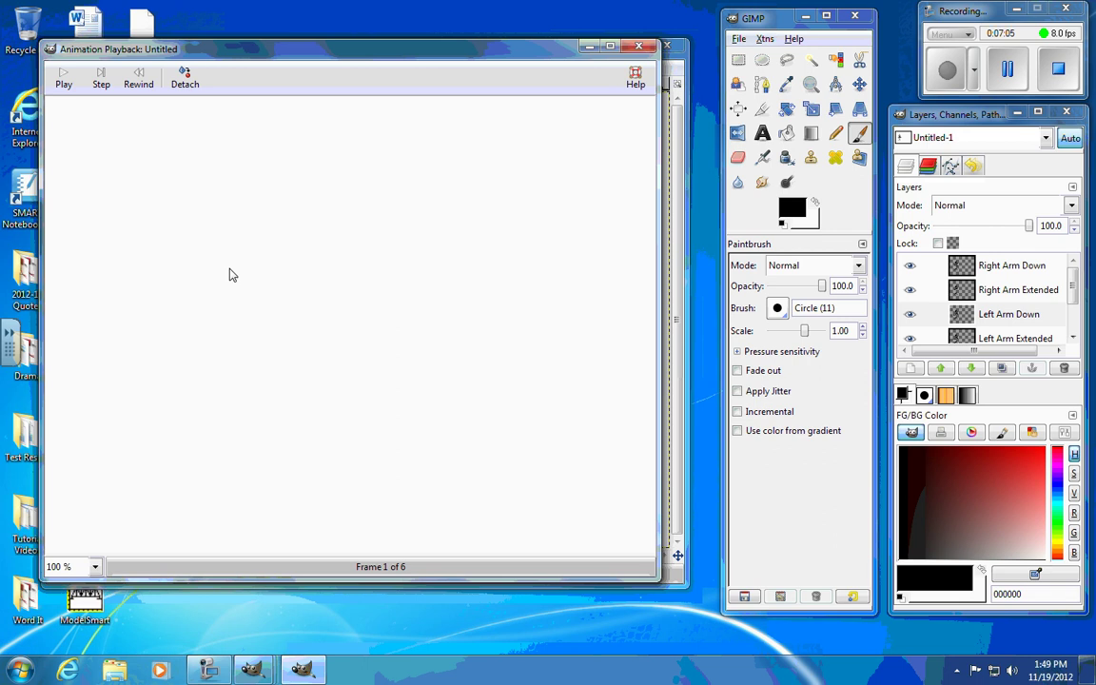
left_click(65, 80)
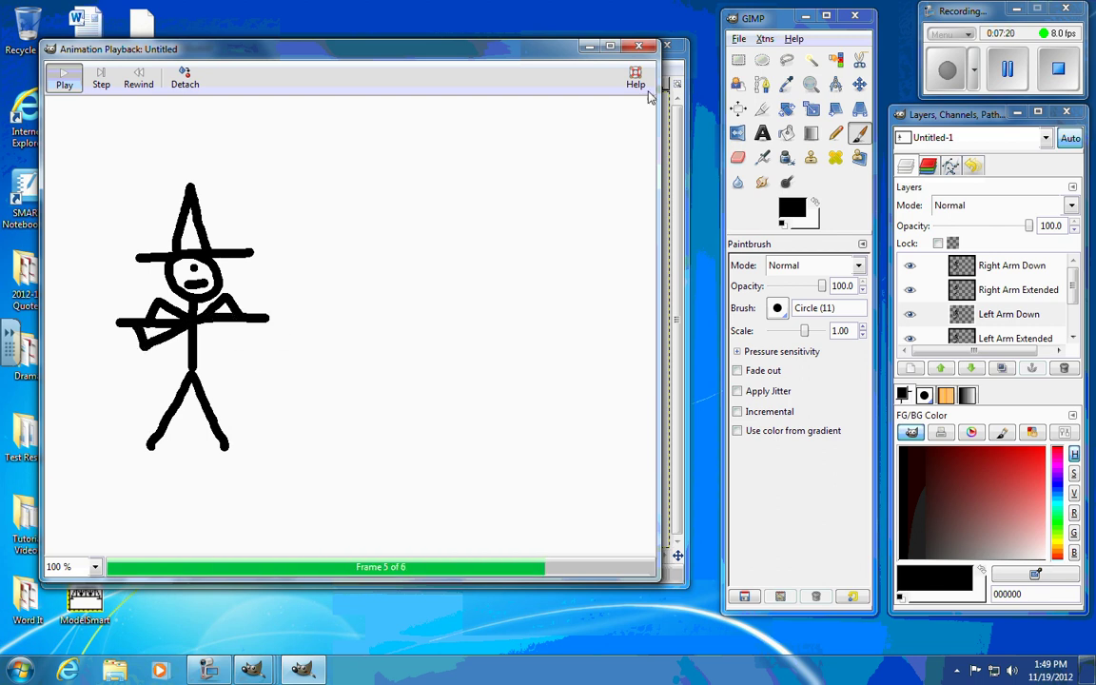
left_click(638, 46)
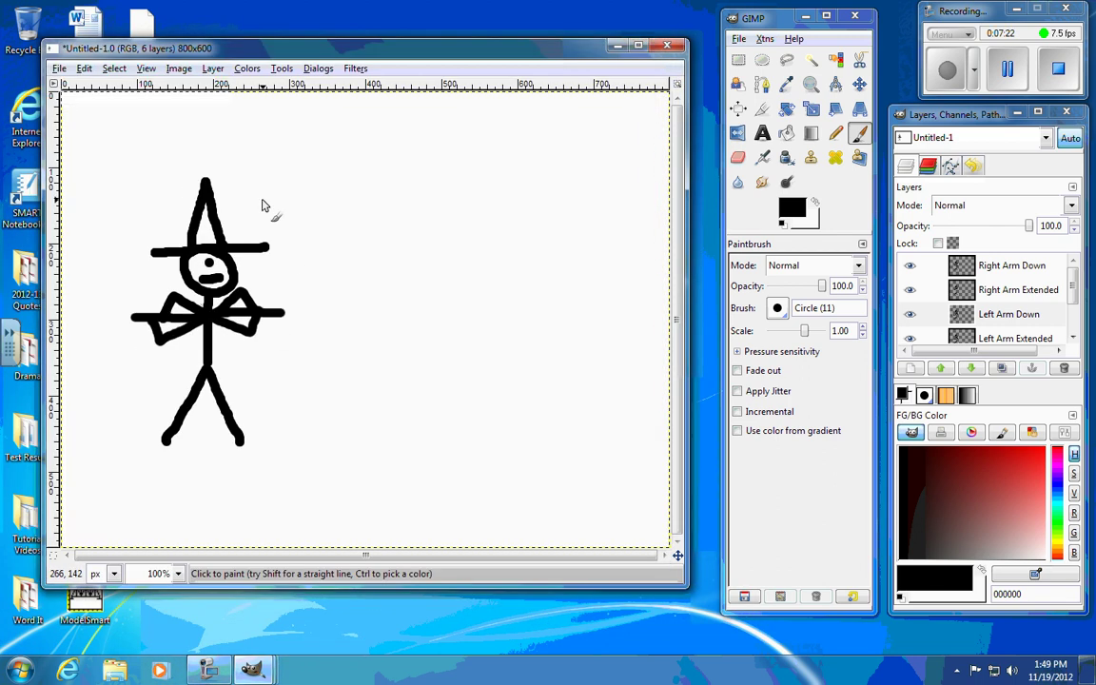
Save the image to the Desktop as a GIMP XCF image named Untitled.xcf
left_click(59, 68)
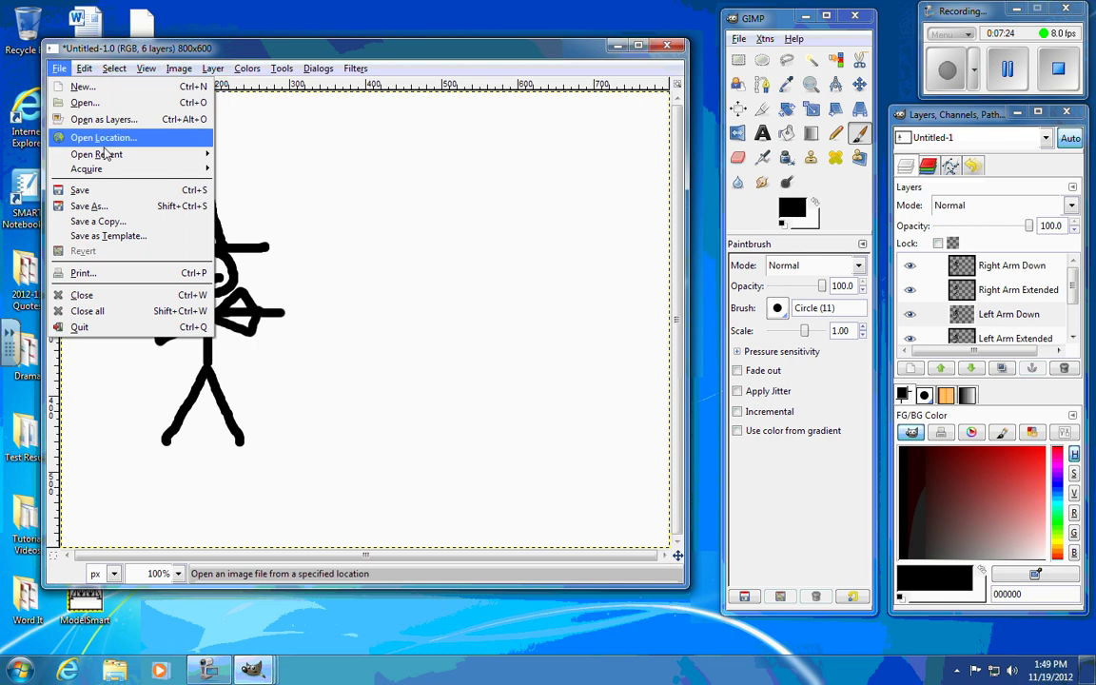
left_click(93, 206)
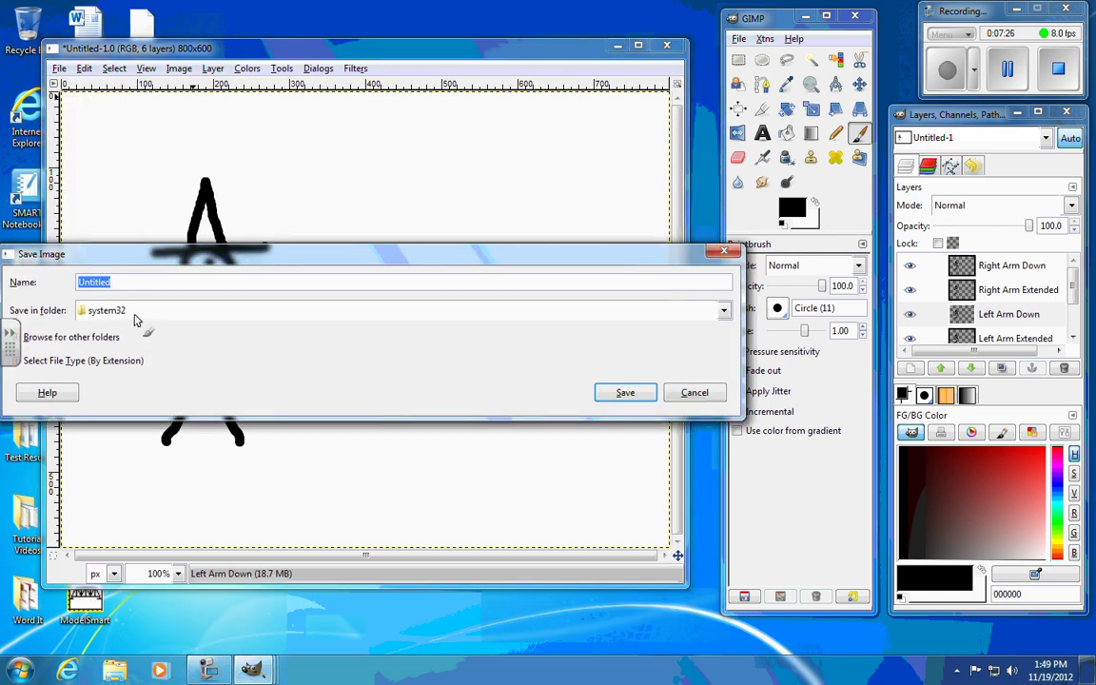
left_click(370, 302)
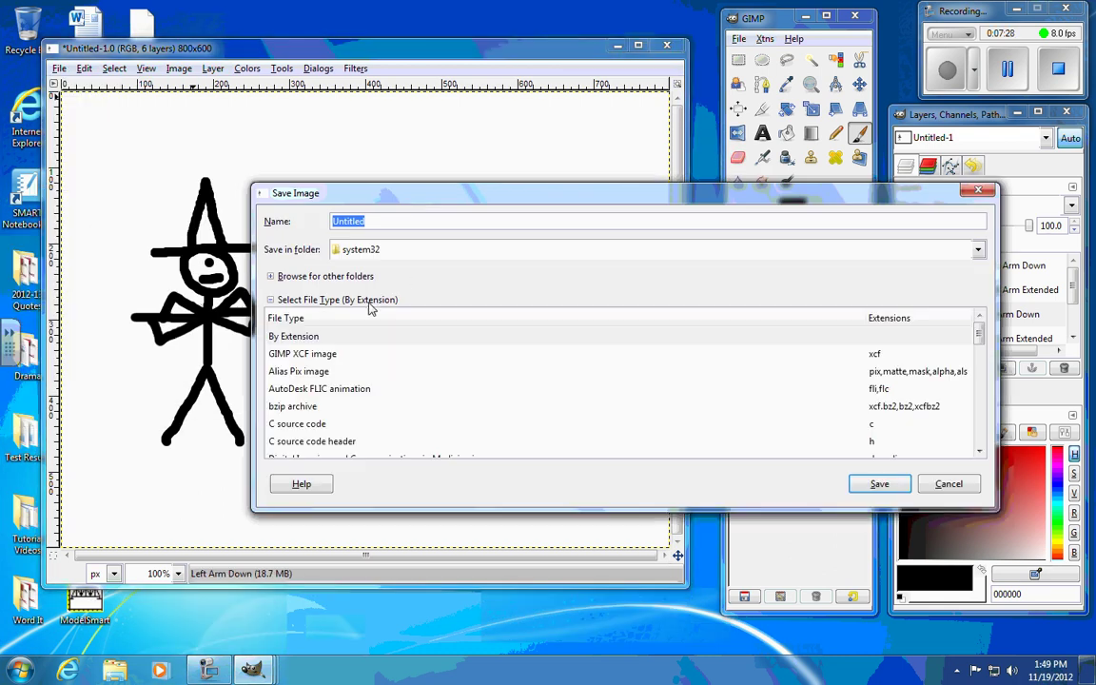
left_click(314, 354)
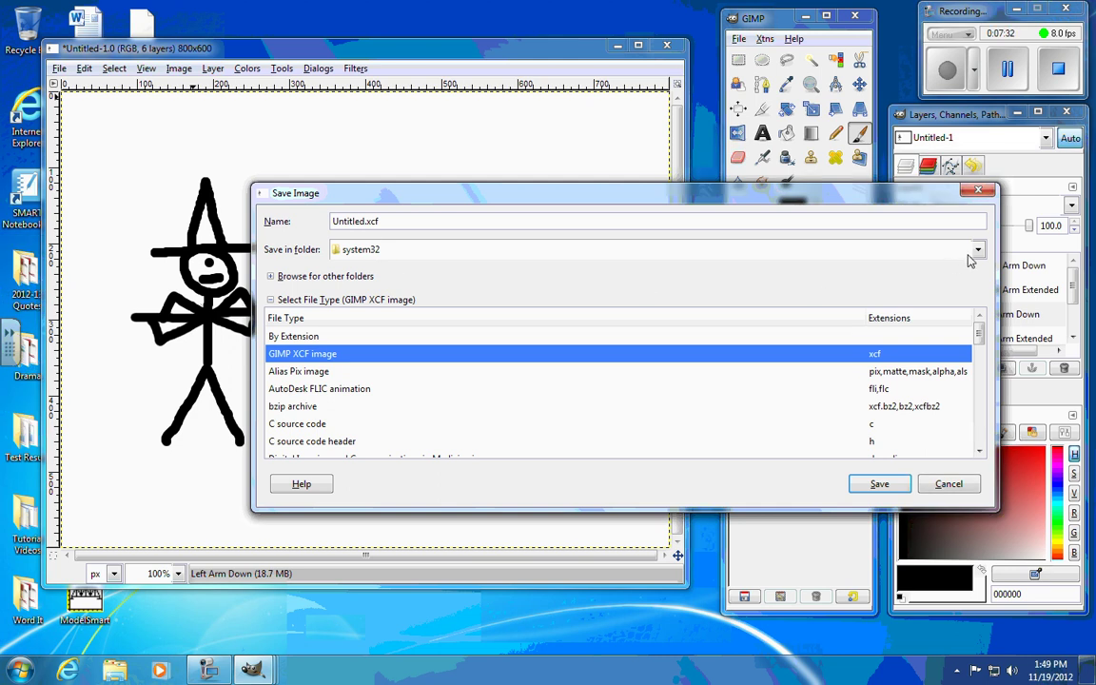
left_click(873, 248)
left_click(636, 287)
left_click(875, 486)
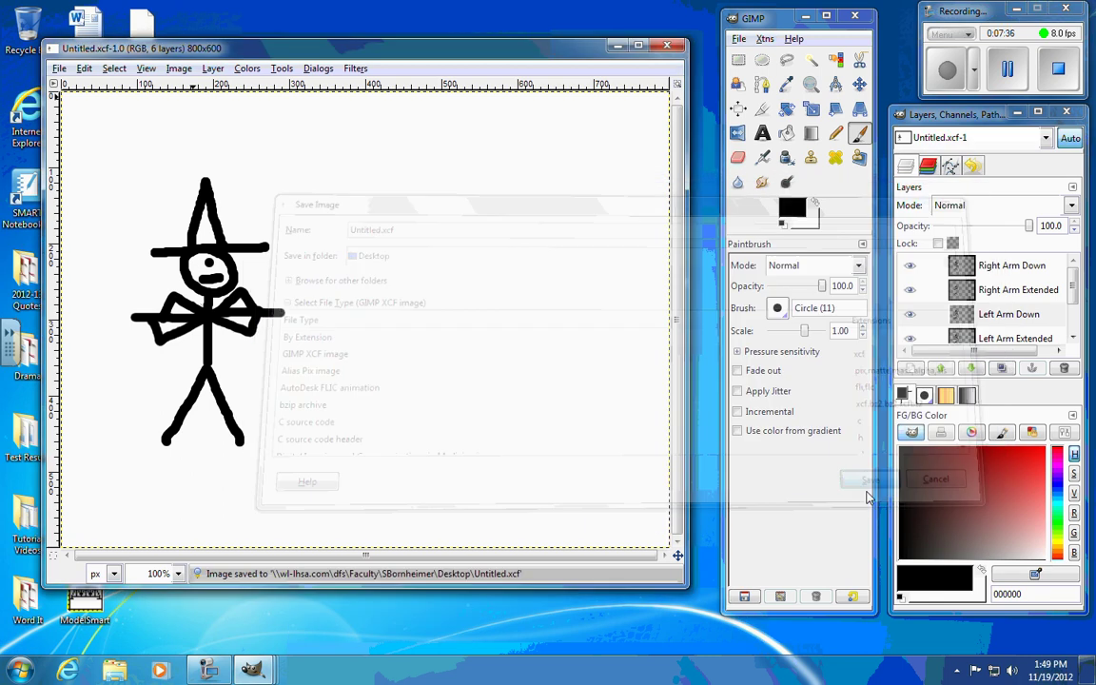
Save another version to the Desktop as a GIF image named Flailing Cyclops.gif
left_click(63, 69)
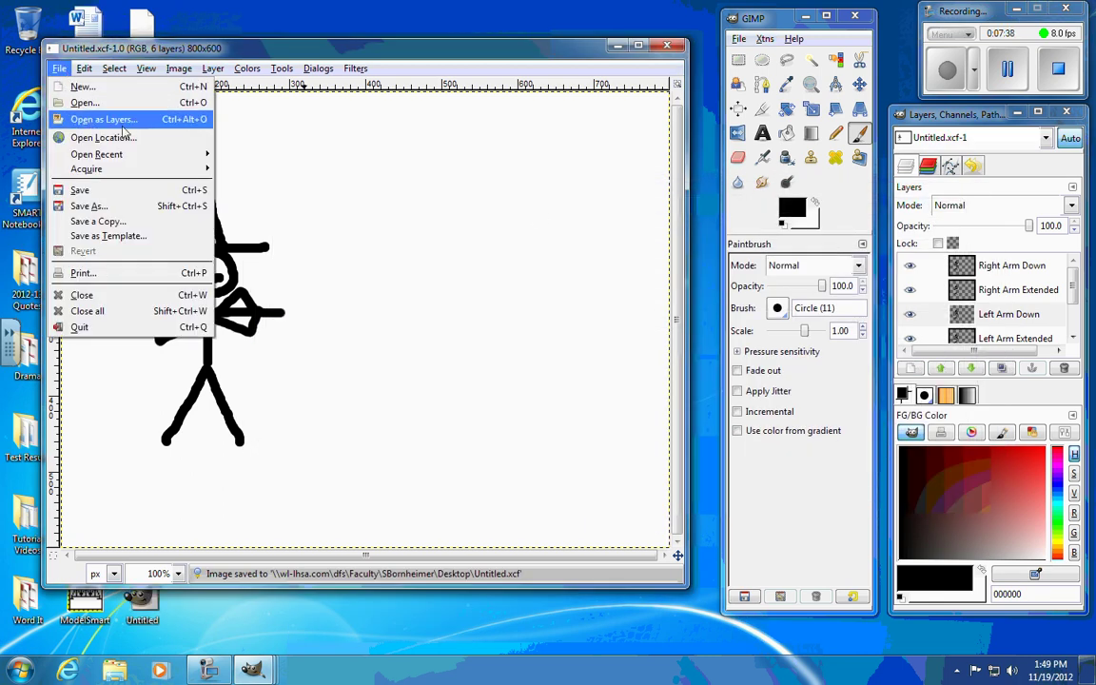
left_click(123, 210)
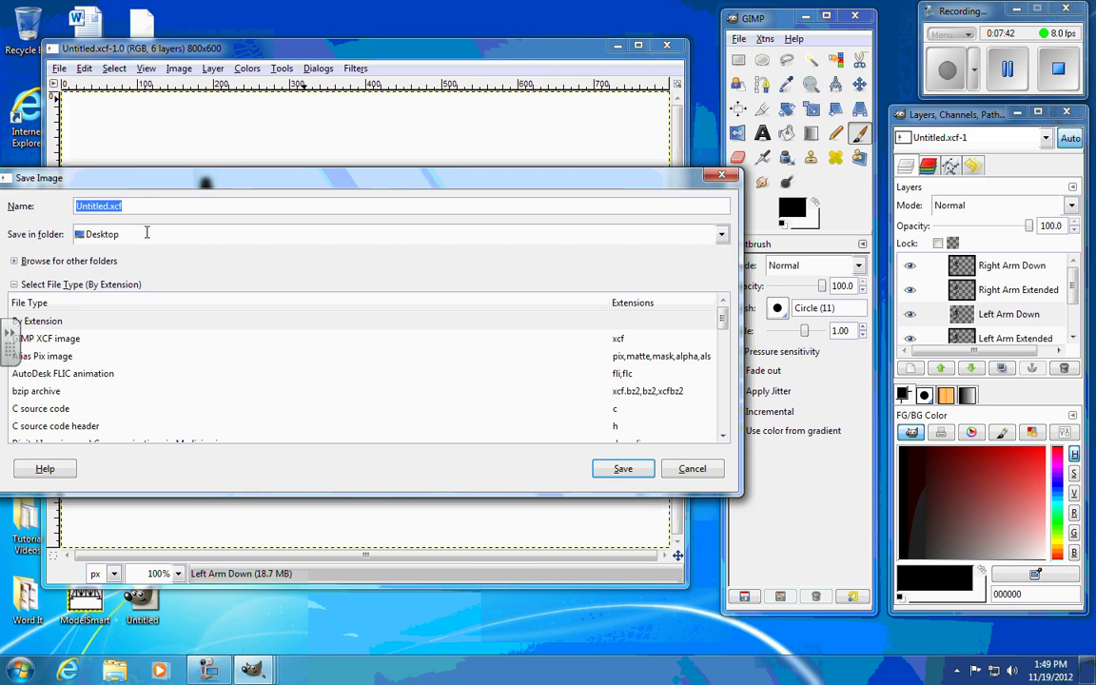
left_click_drag(154, 178, 320, 181)
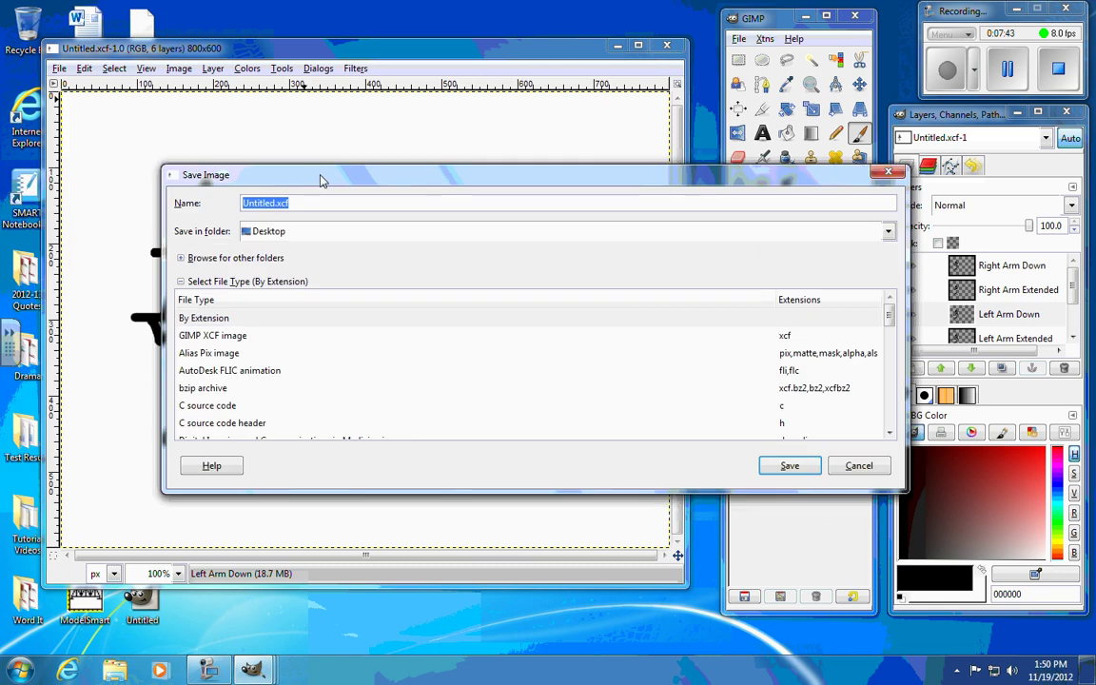
scroll(215, 376, "down", 5)
left_click(203, 379)
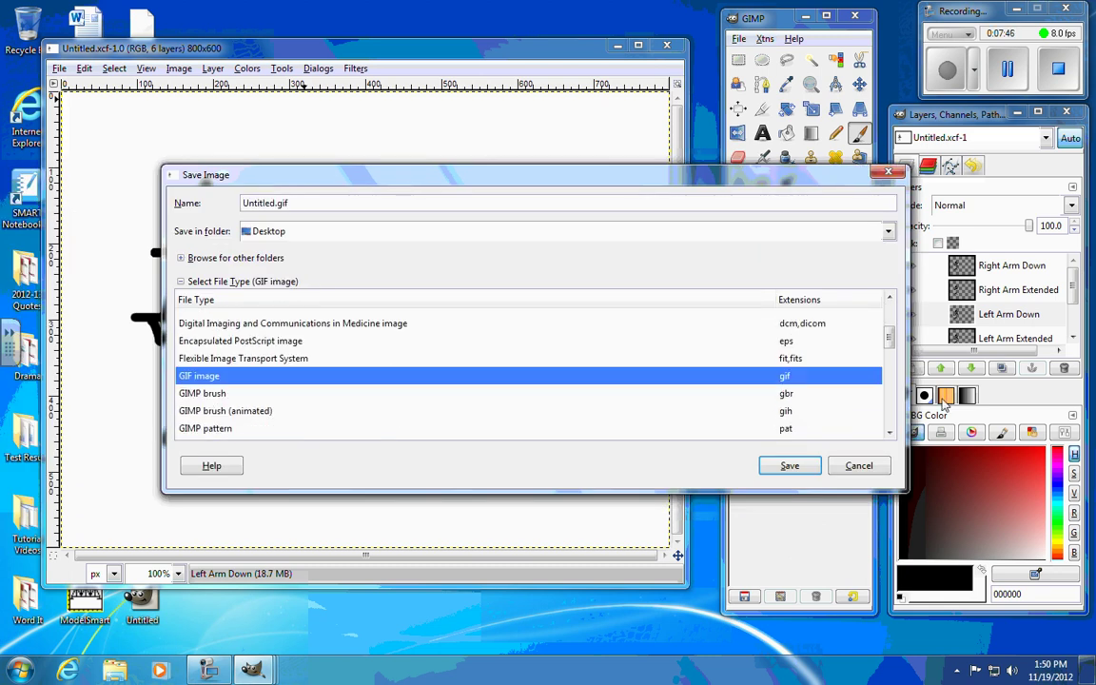
double_click(249, 202)
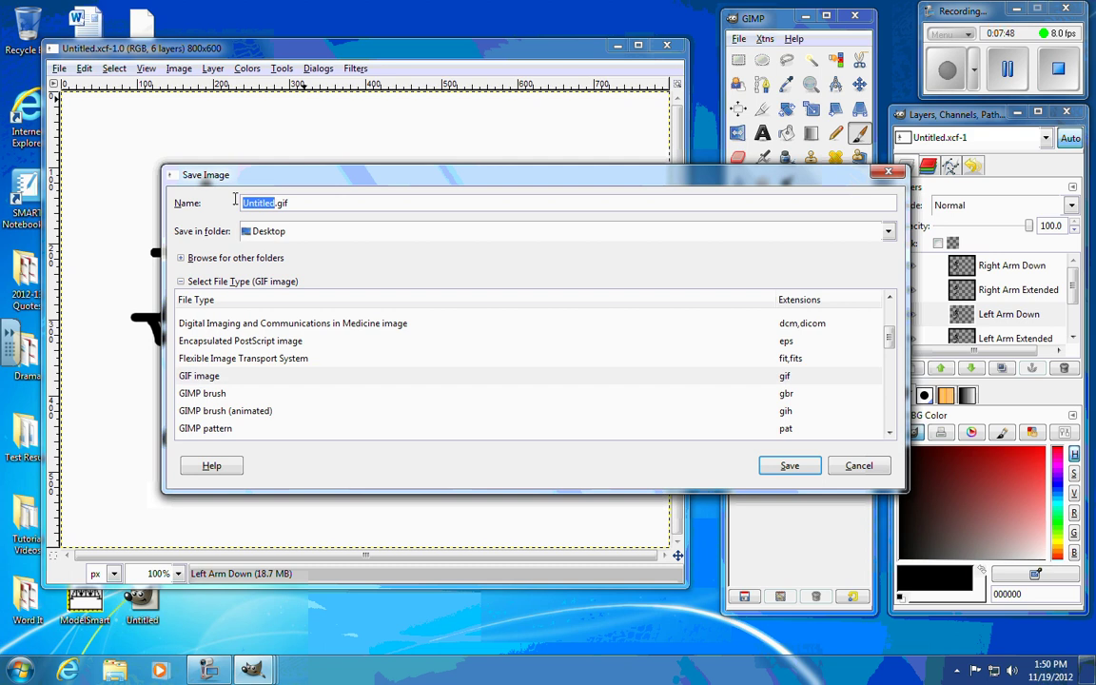
type("Flailing Cyclops")
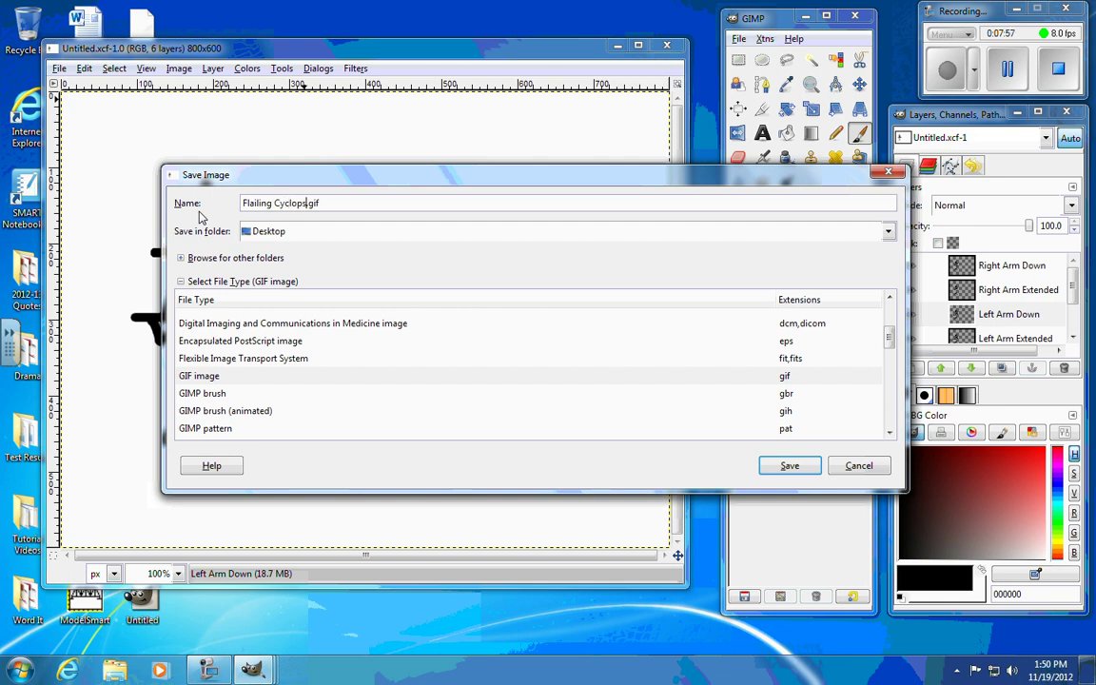
key("Return")
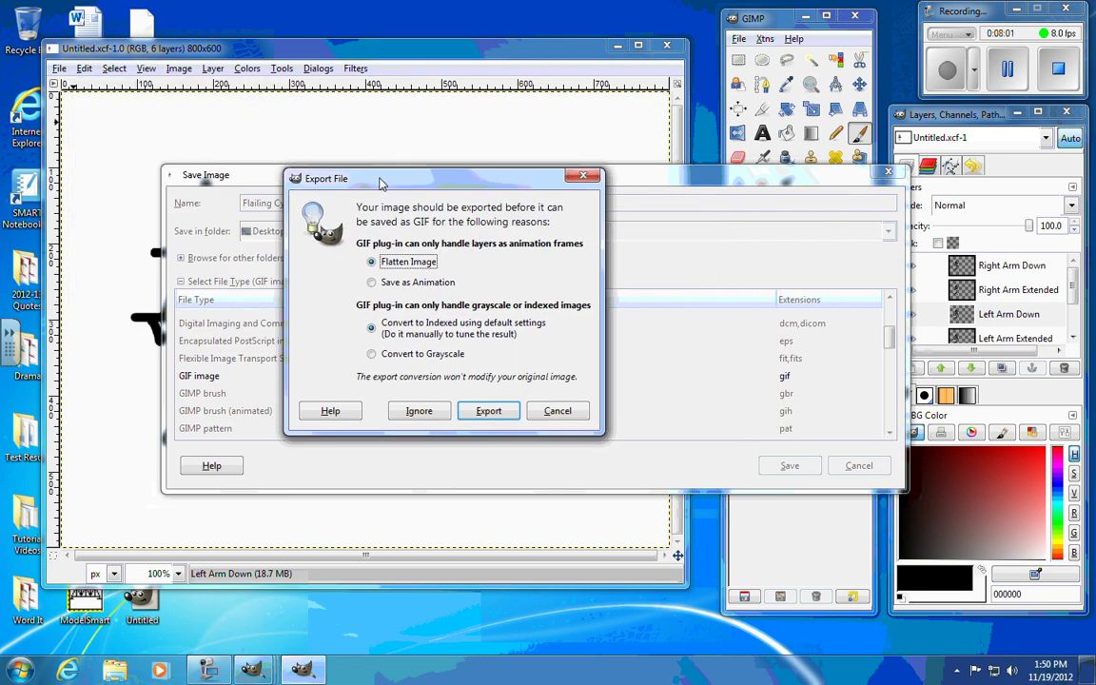
Export the GIF with its layers saved as an animation and converted to grayscale
left_click(371, 282)
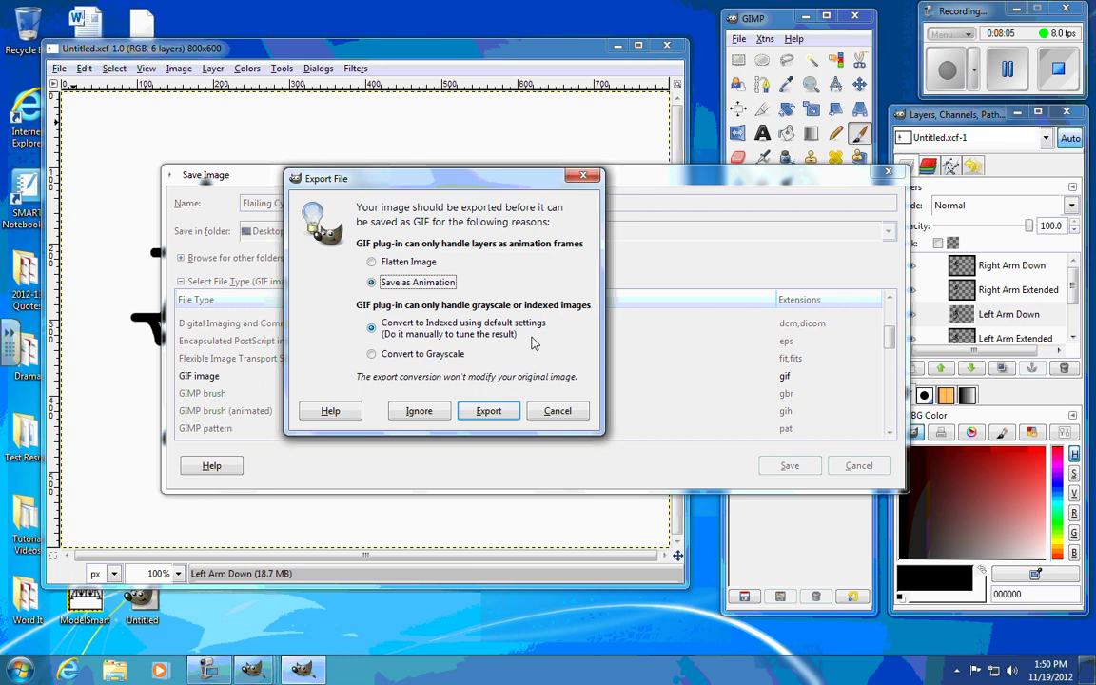
left_click(373, 356)
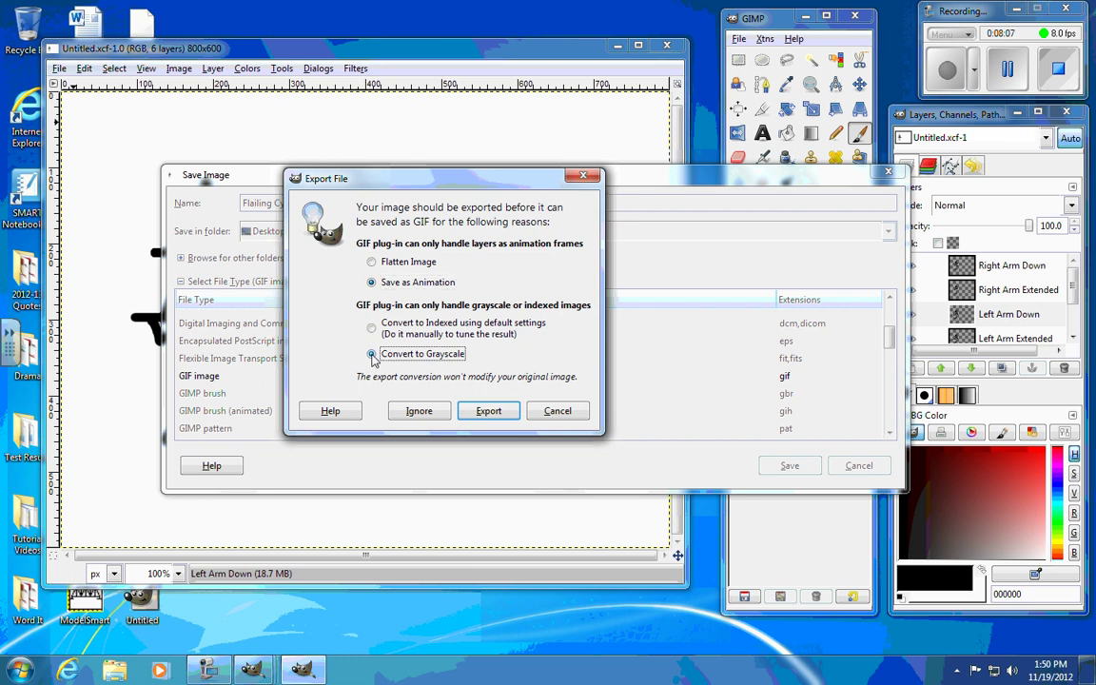
left_click(471, 418)
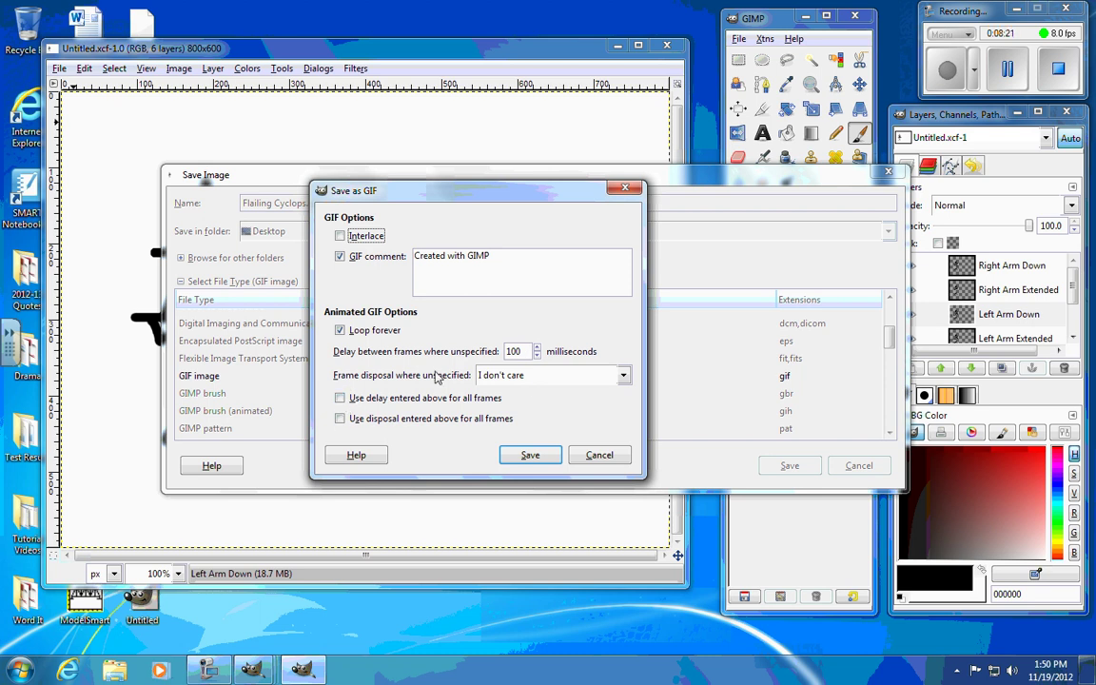
Set the GIF's frame disposal to One frame per layer (replace), use that disposal for all frames, and save the file
left_click(479, 378)
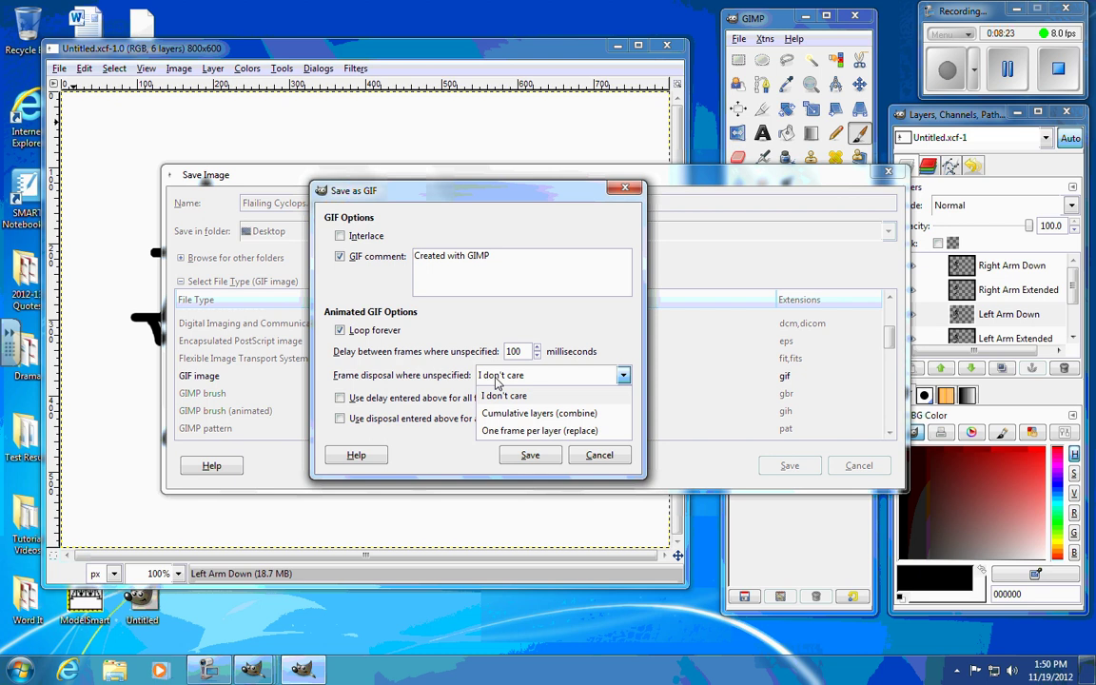
left_click(509, 433)
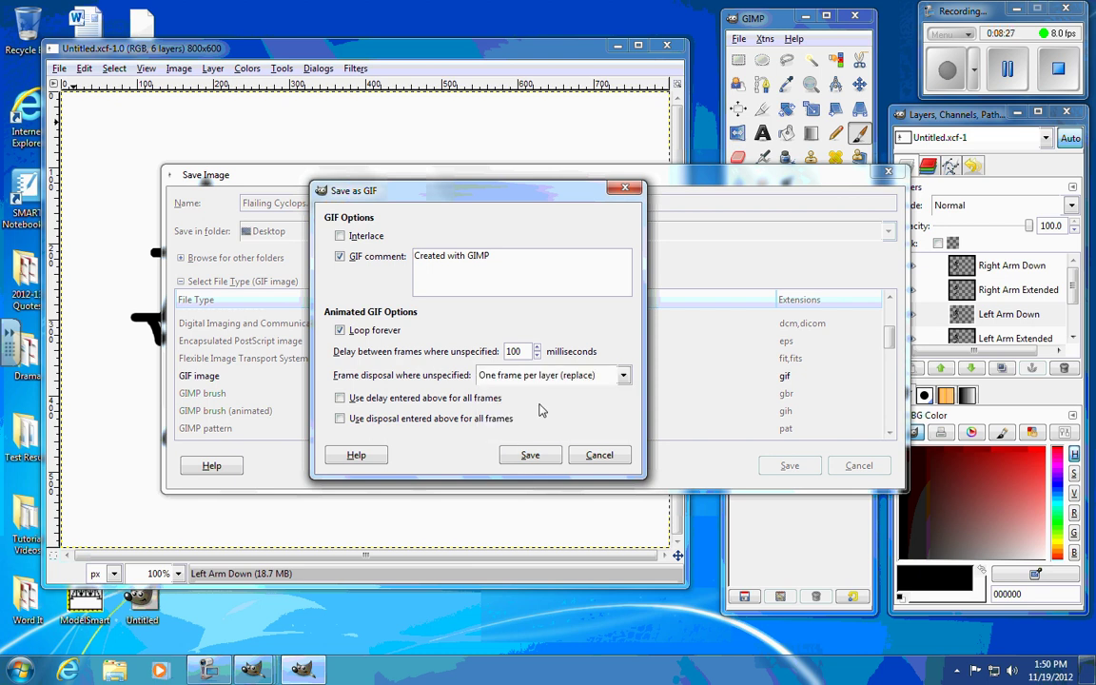
left_click(484, 376)
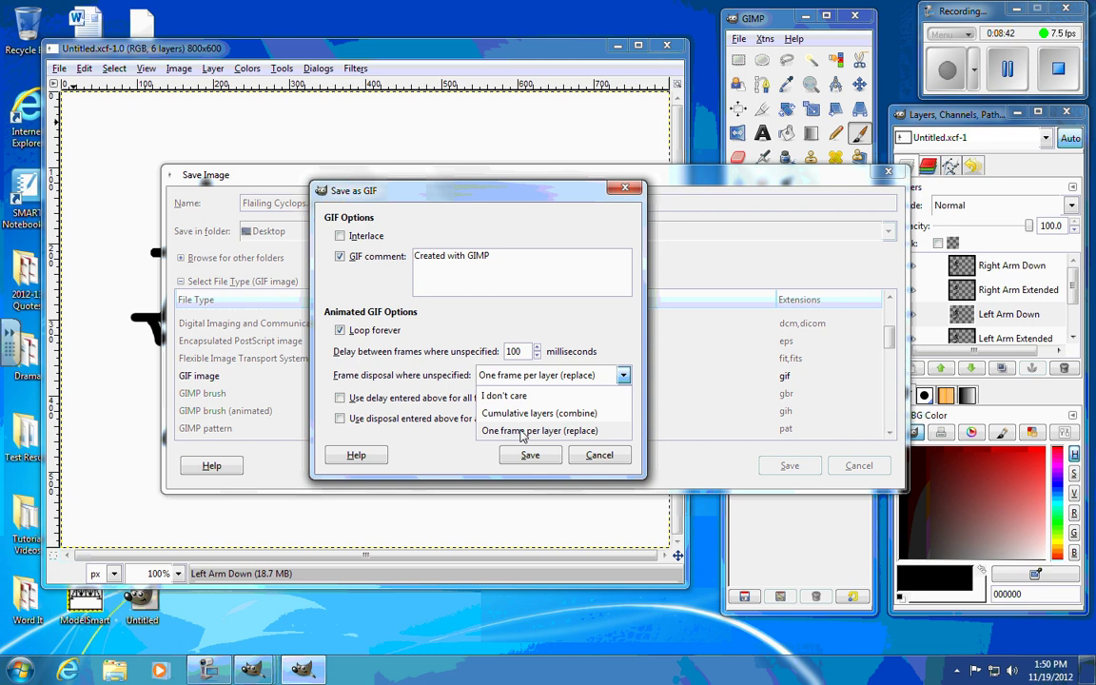
left_click(522, 433)
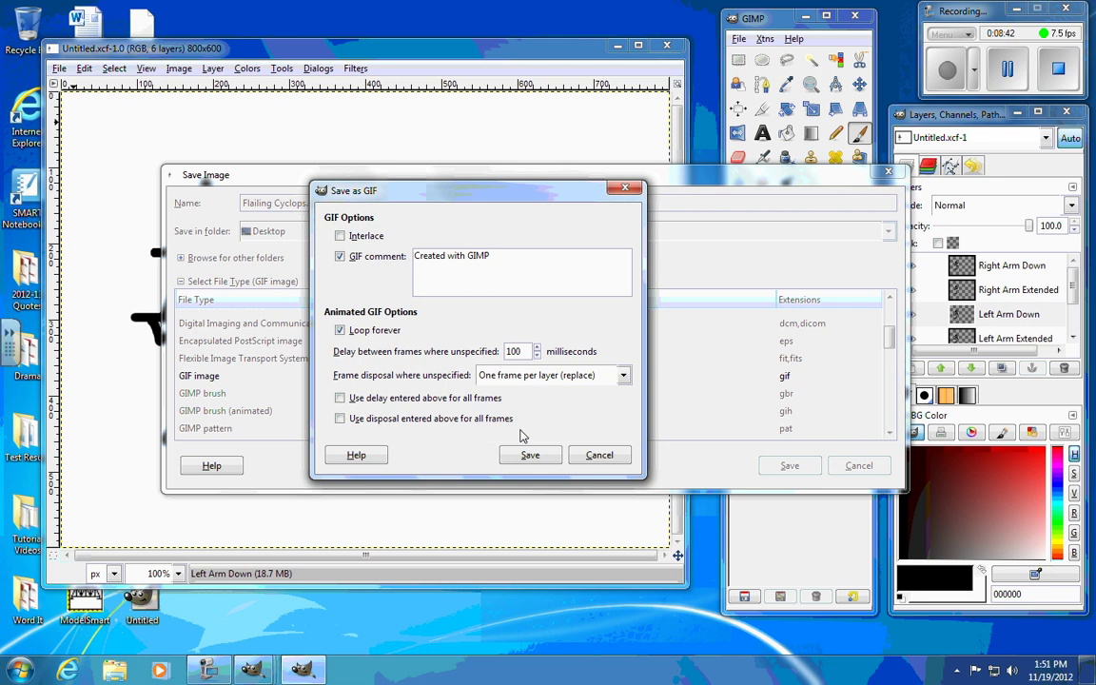
left_click(341, 420)
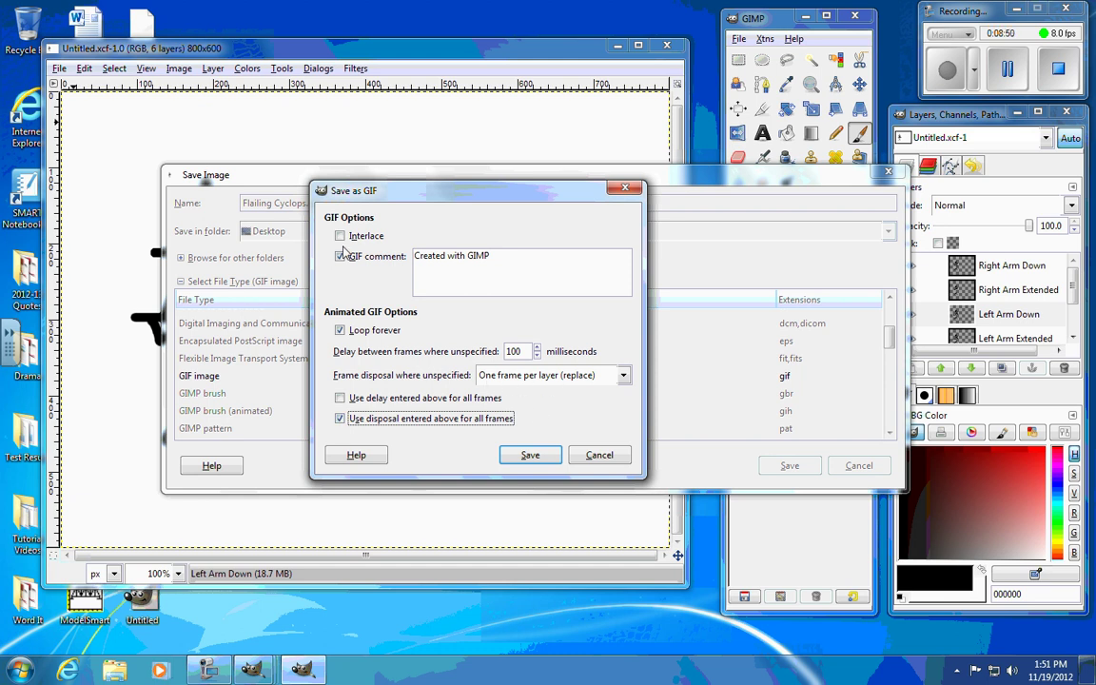
left_click(530, 456)
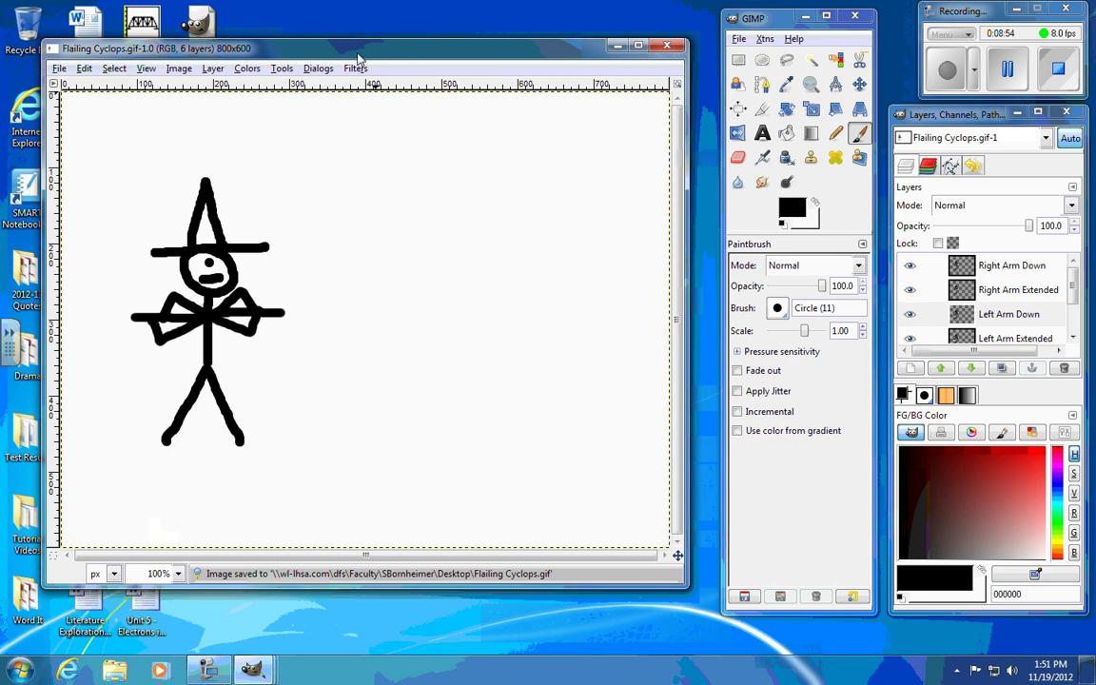
Uncover the desktop, open the Flailing Cyclops GIF to watch it in Internet Explorer, and minimize the browser window
left_click_drag(359, 59, 677, 83)
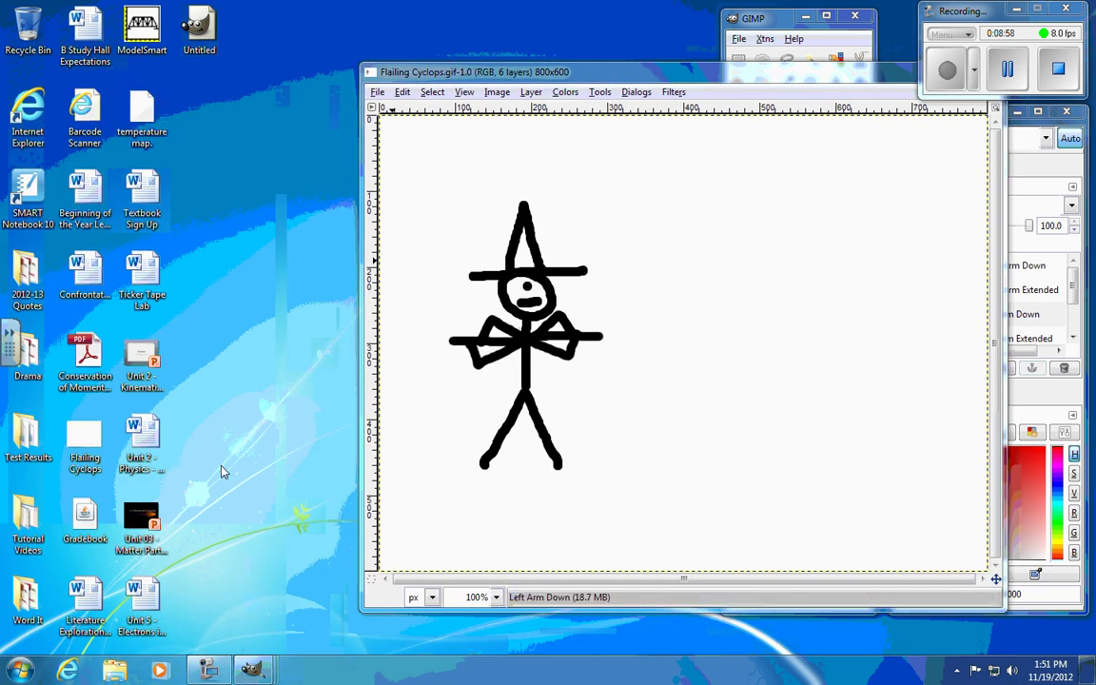
right_click(122, 288)
left_click(87, 442)
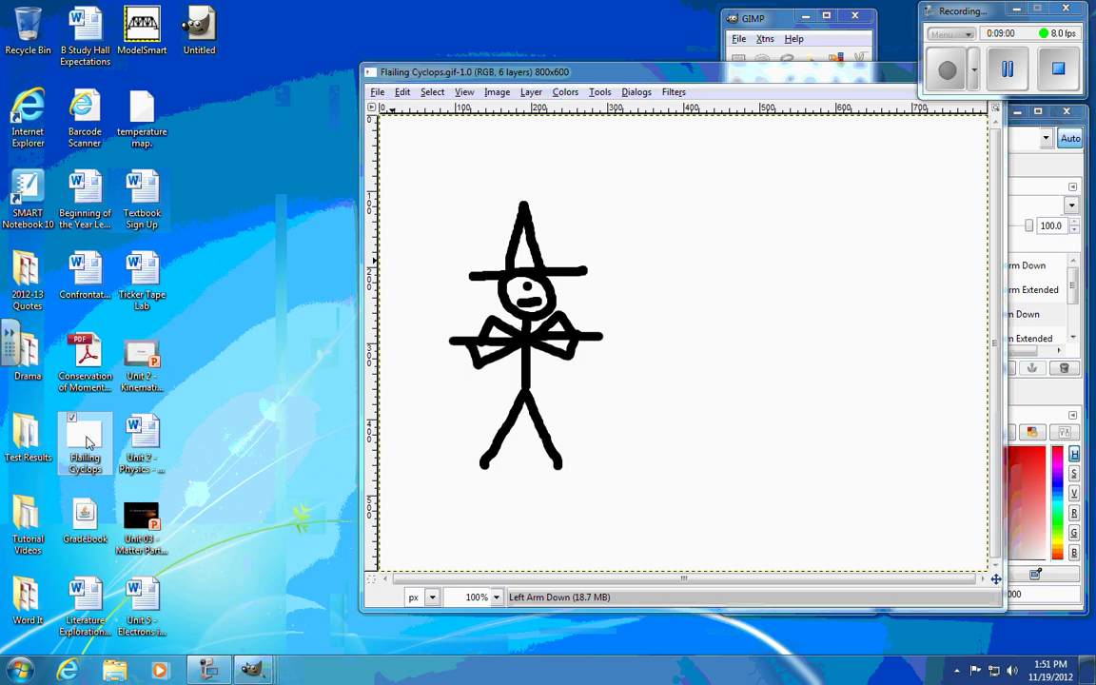
double_click(88, 442)
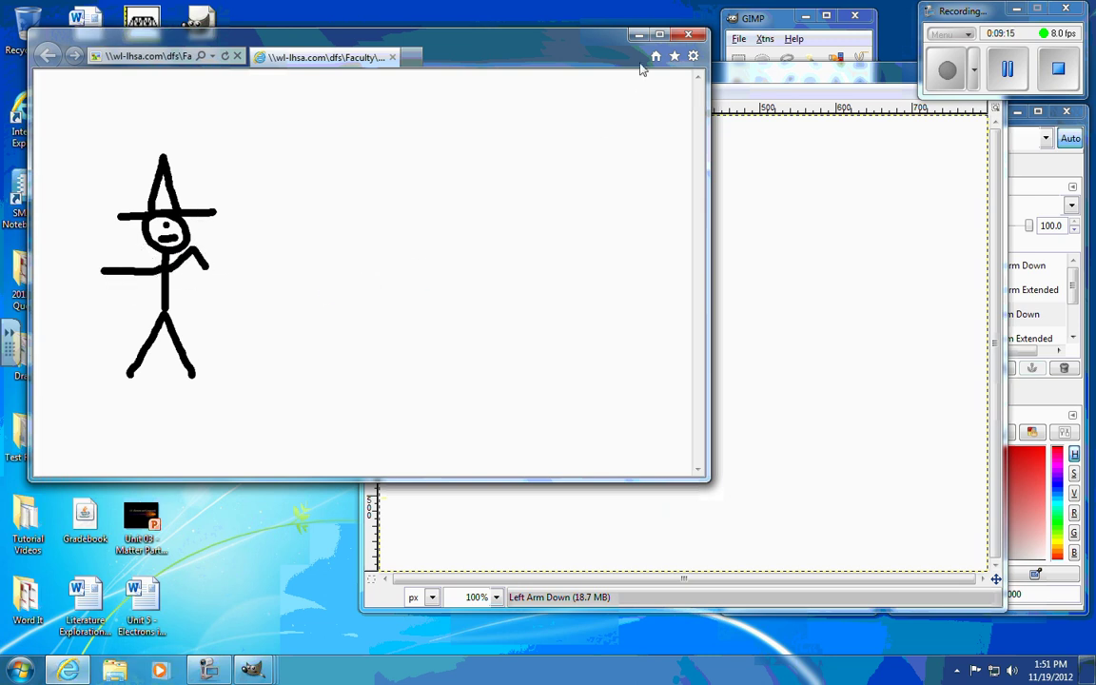
left_click(639, 34)
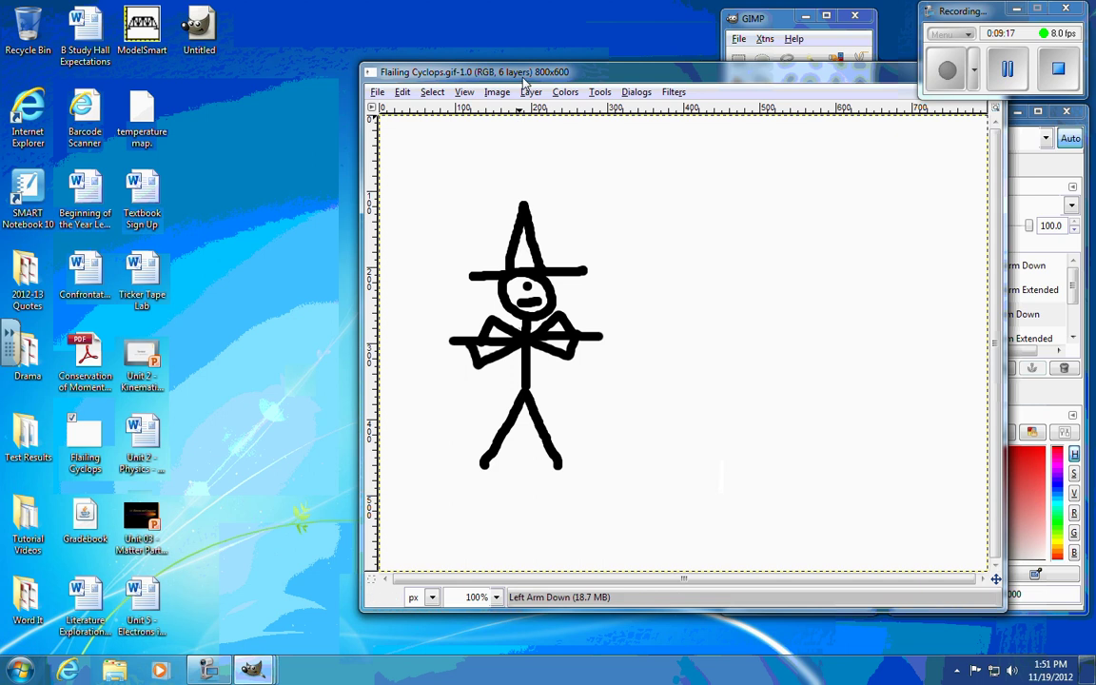
Return to the image in GIMP and delete its white Background layer
left_click_drag(521, 77, 229, 50)
scroll(1071, 333, "down", 2)
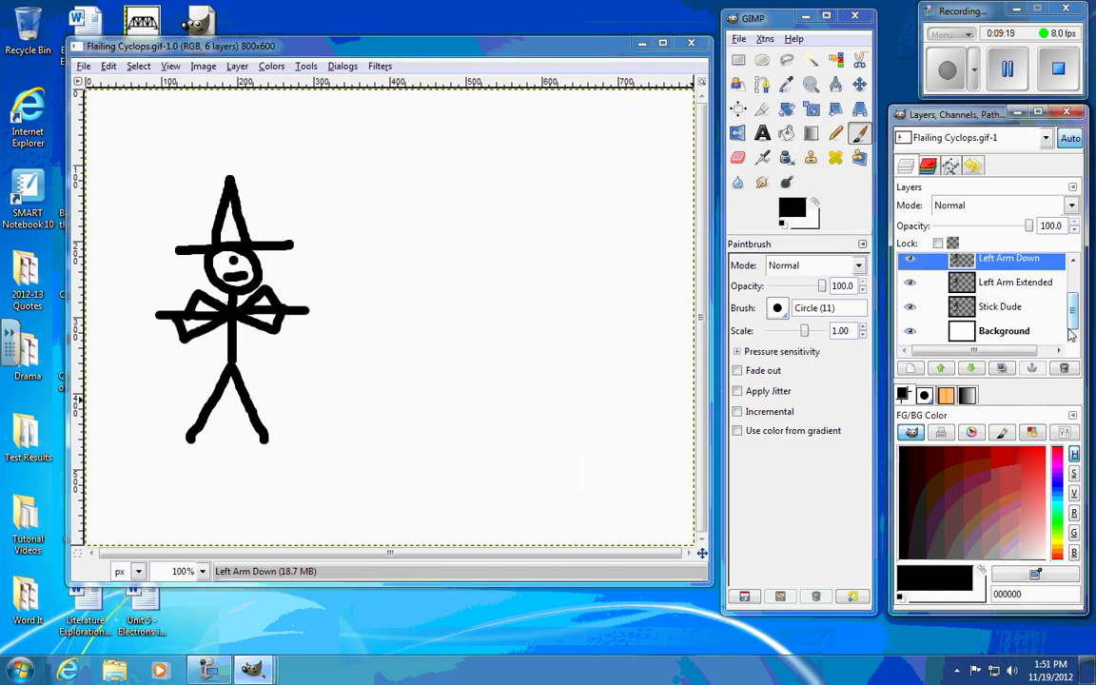
left_click(1062, 331)
left_click(1065, 368)
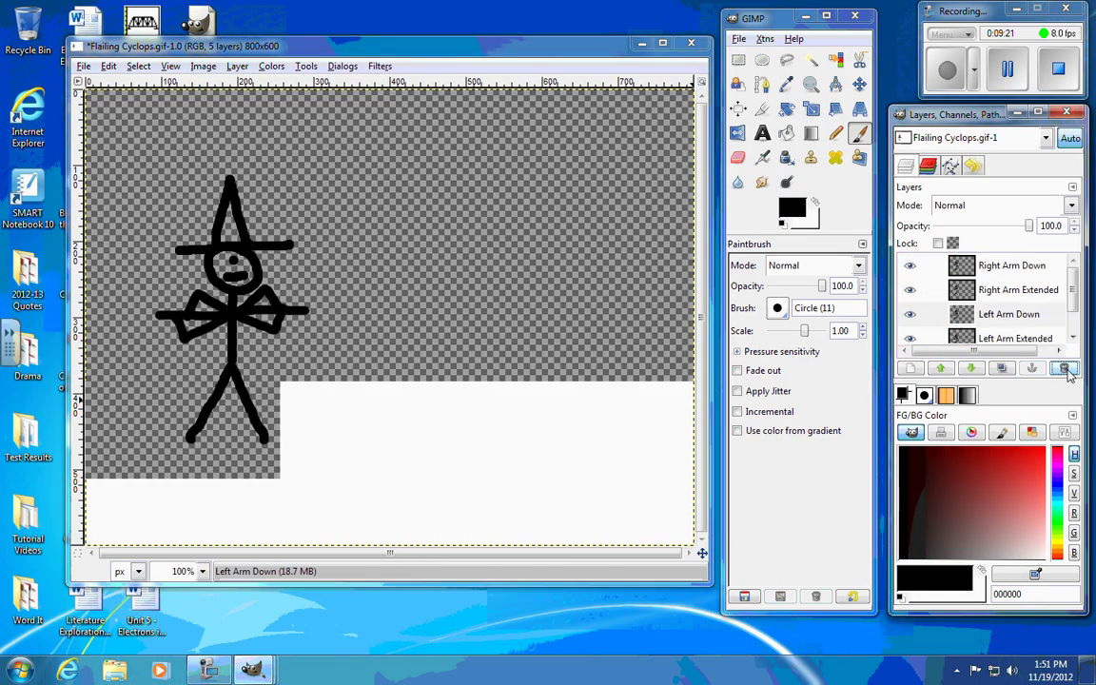
Save the image to the Desktop as Flailing Cyclops.gif again, replacing the existing file
left_click(94, 69)
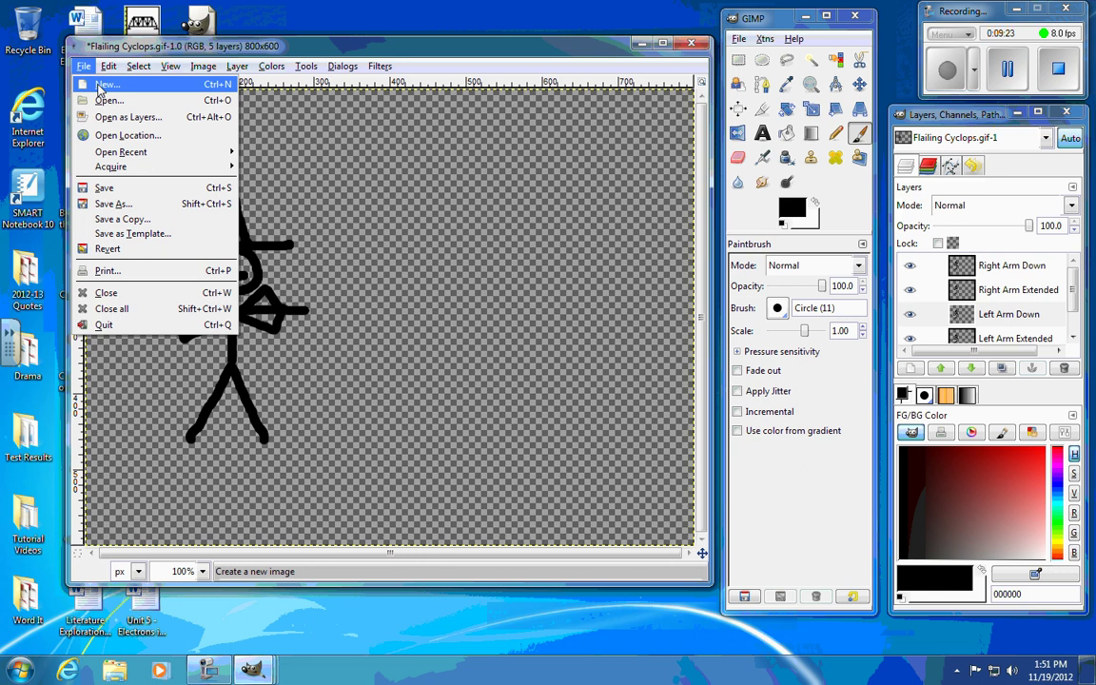
left_click(142, 203)
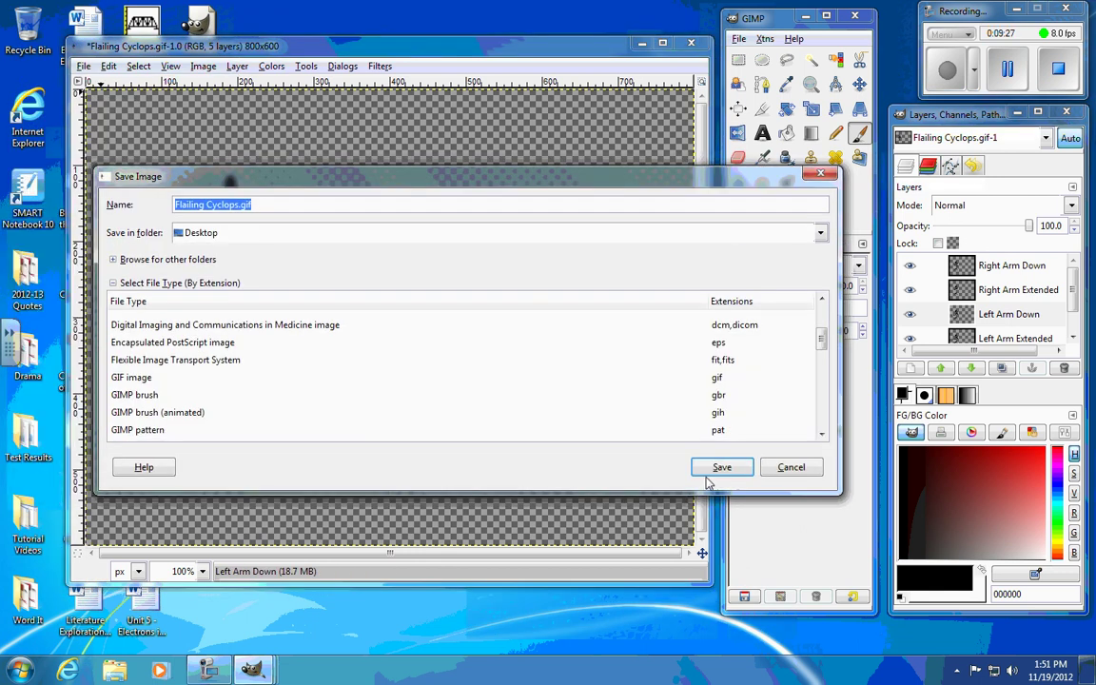
left_click(711, 471)
left_click(603, 401)
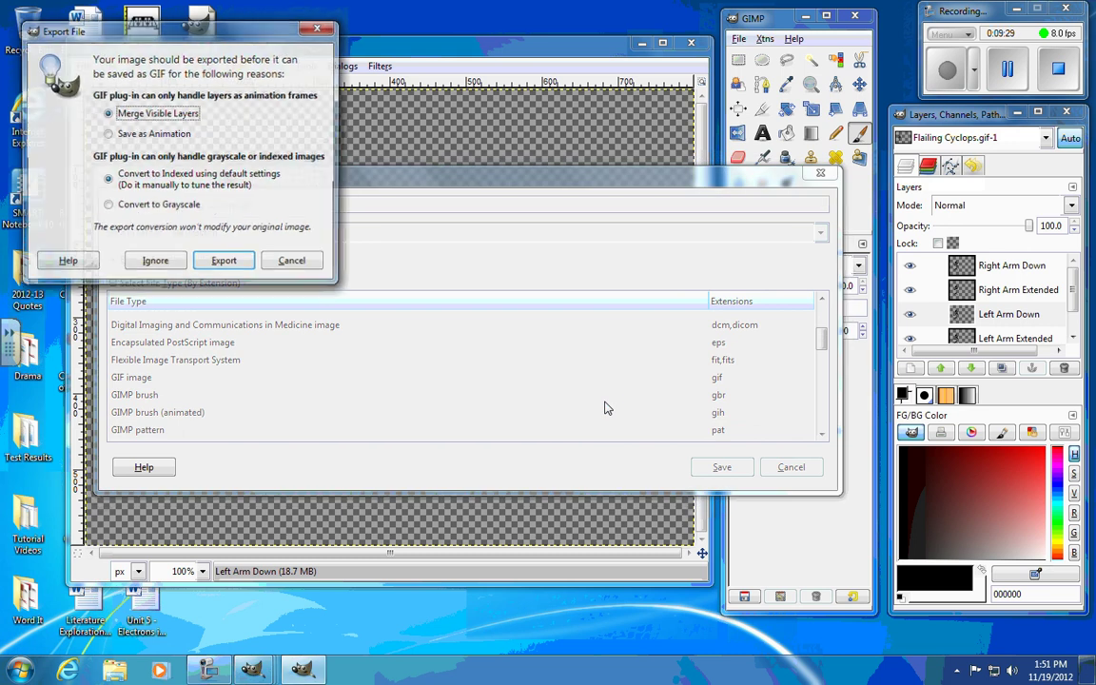
Export the GIF as an animation converted to grayscale, keeping the One frame per layer (replace) disposal for all frames
left_click(120, 131)
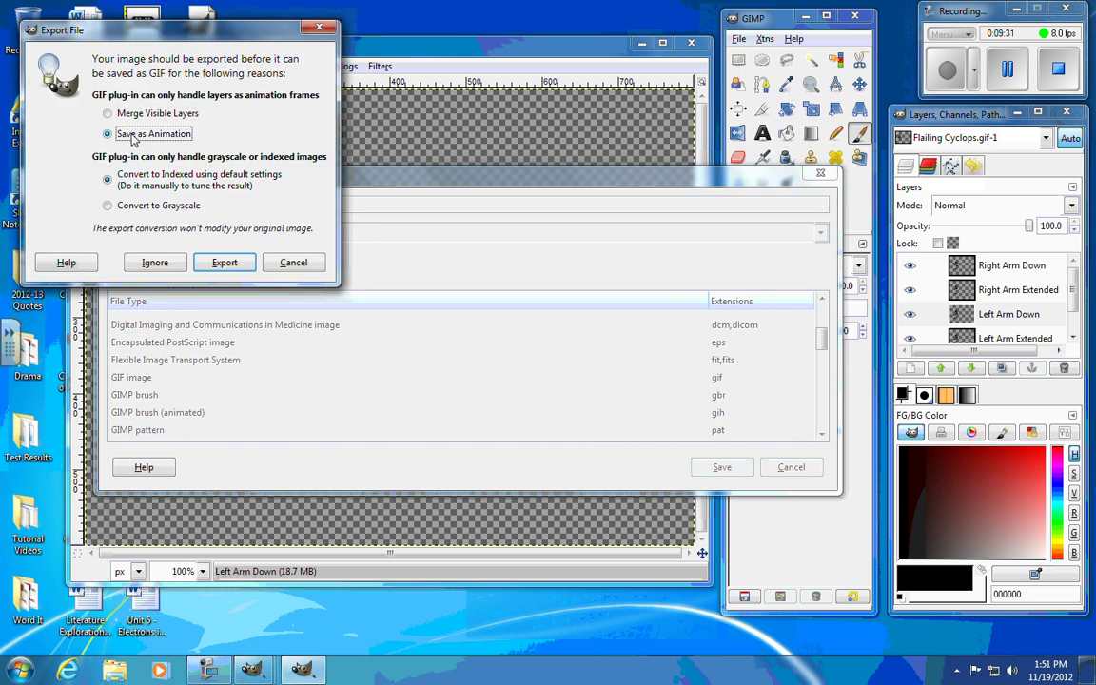
left_click(119, 206)
left_click(225, 262)
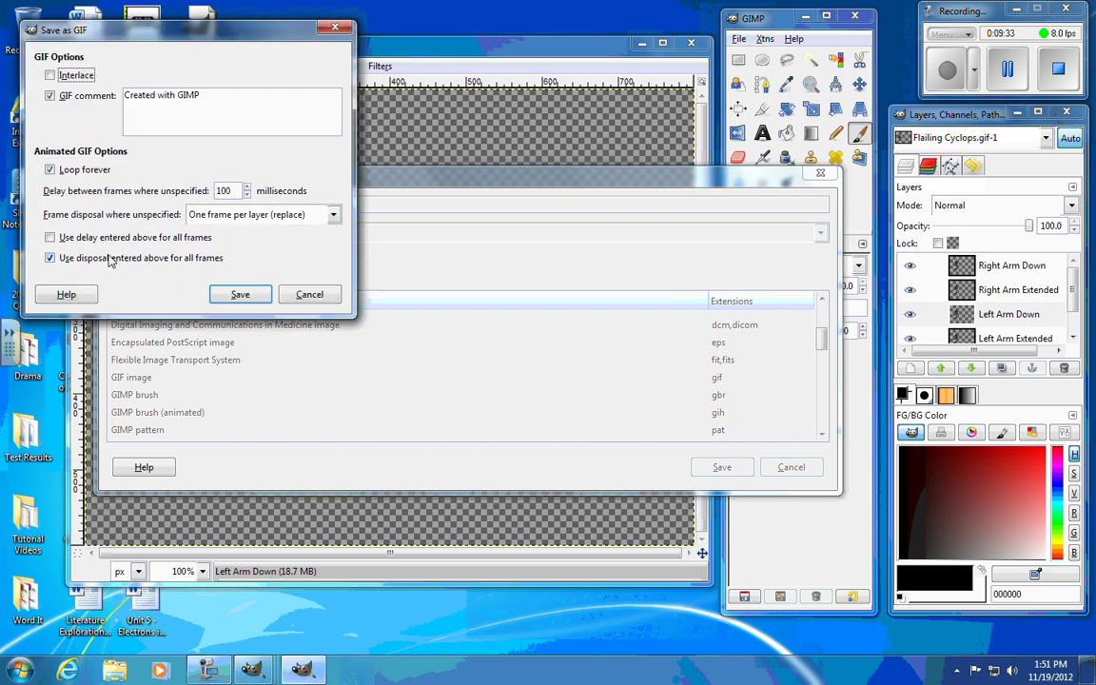
left_click(242, 294)
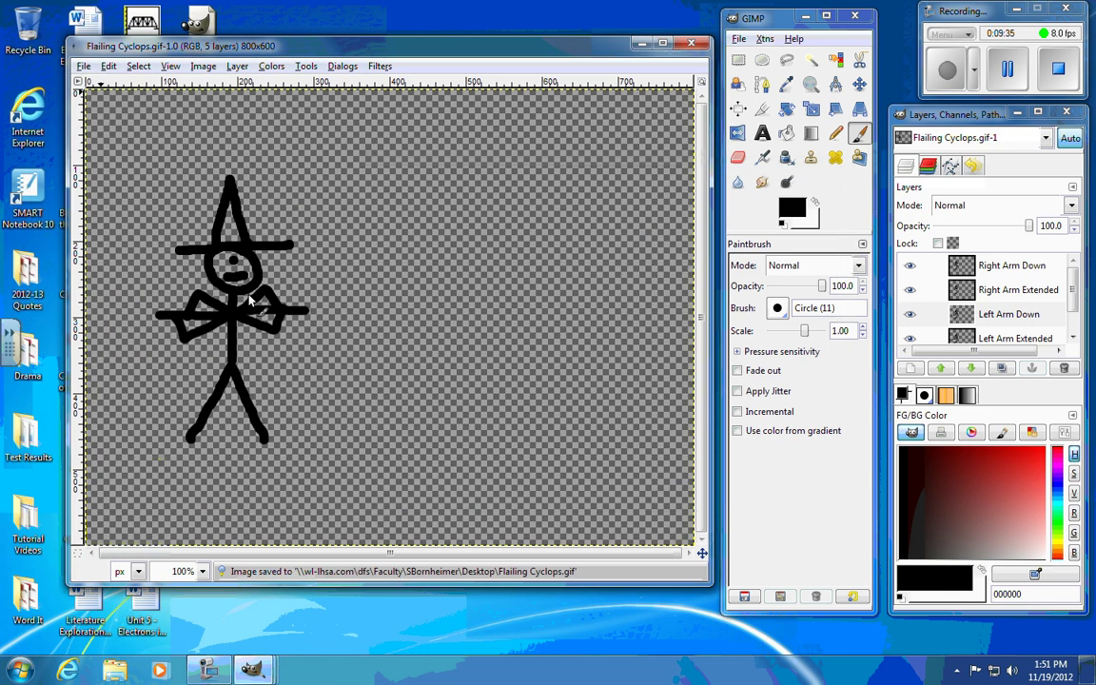
Open the newly saved Flailing Cyclops GIF from the desktop in Internet Explorer and view the animation enlarged
left_click_drag(286, 53, 590, 82)
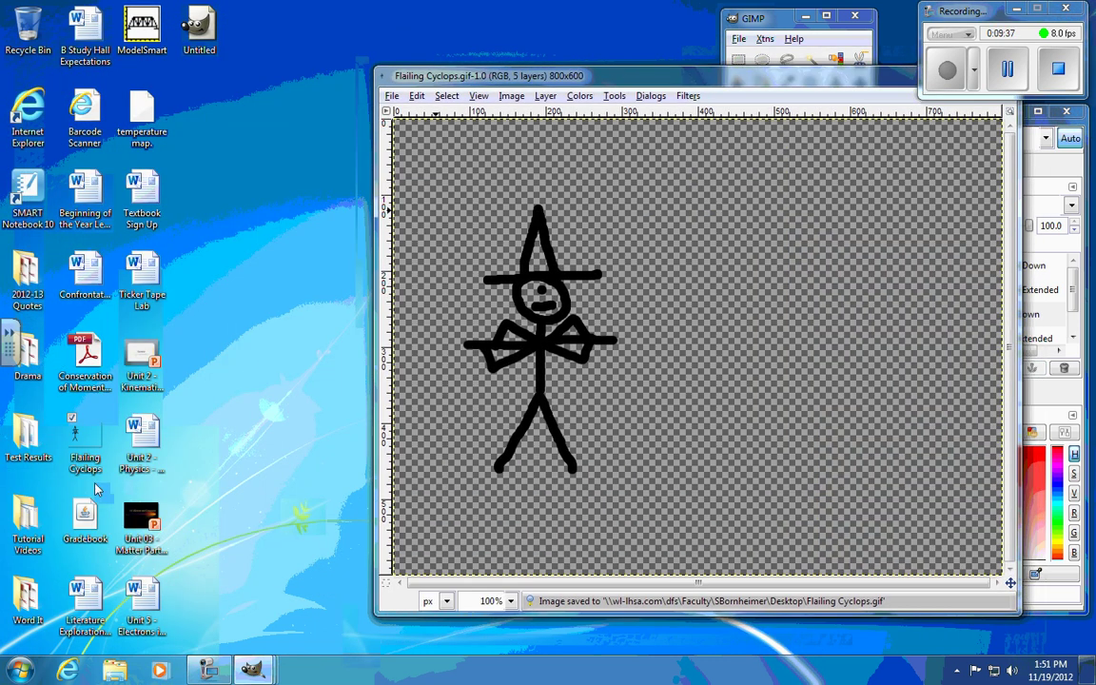
double_click(82, 442)
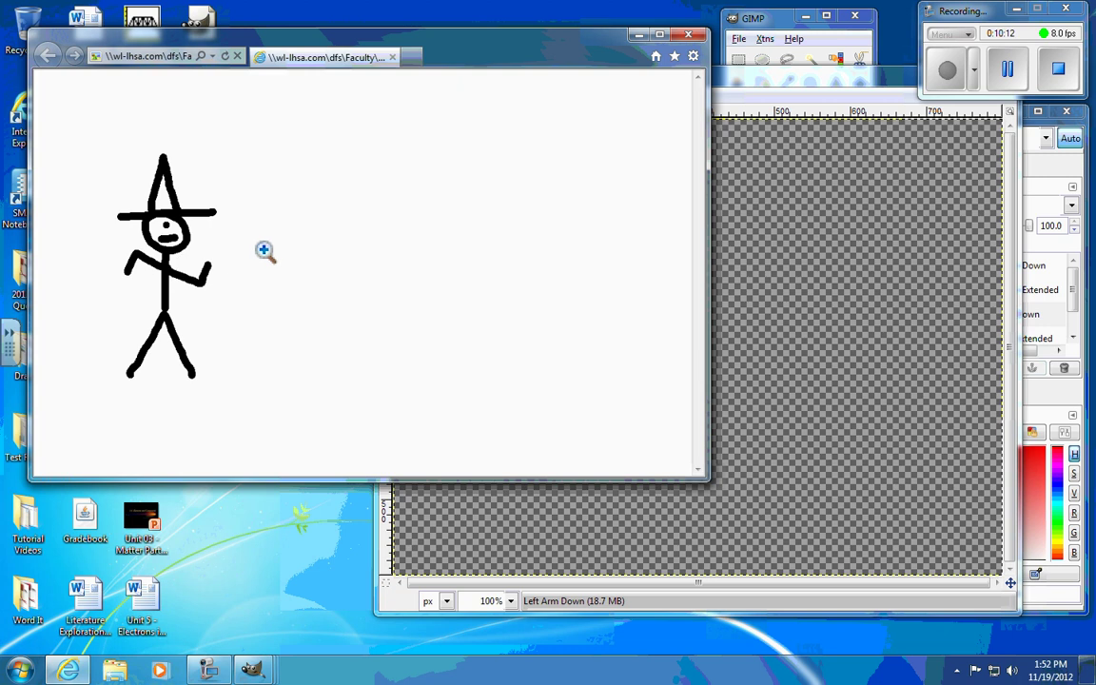
left_click(201, 284)
left_click(208, 300)
left_click(200, 297)
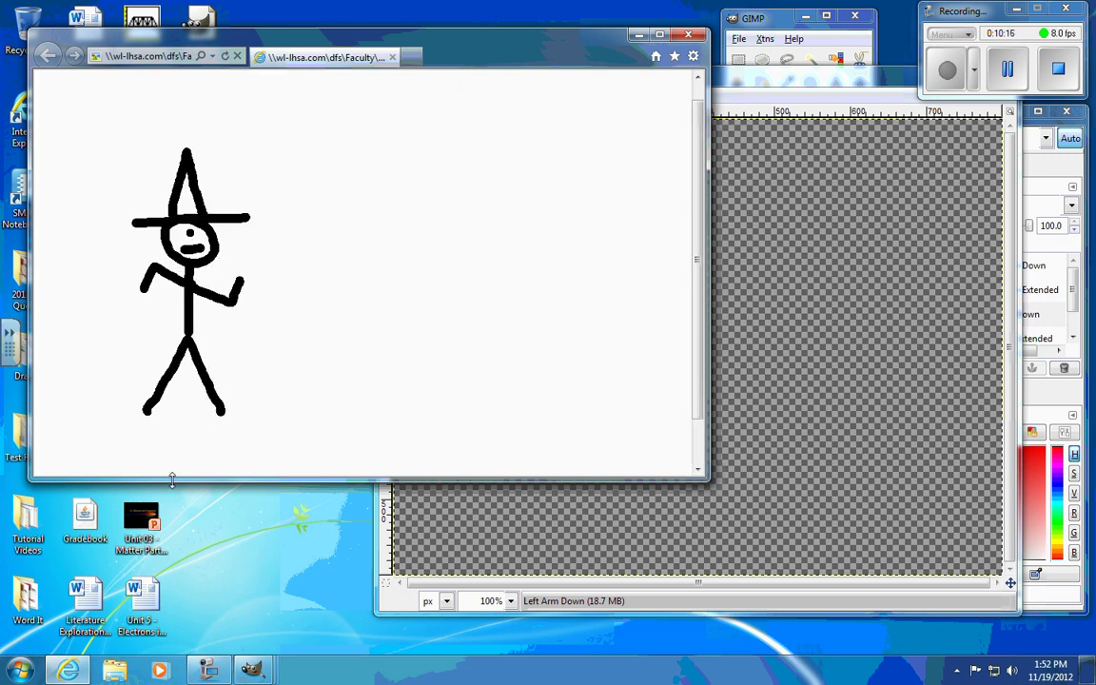